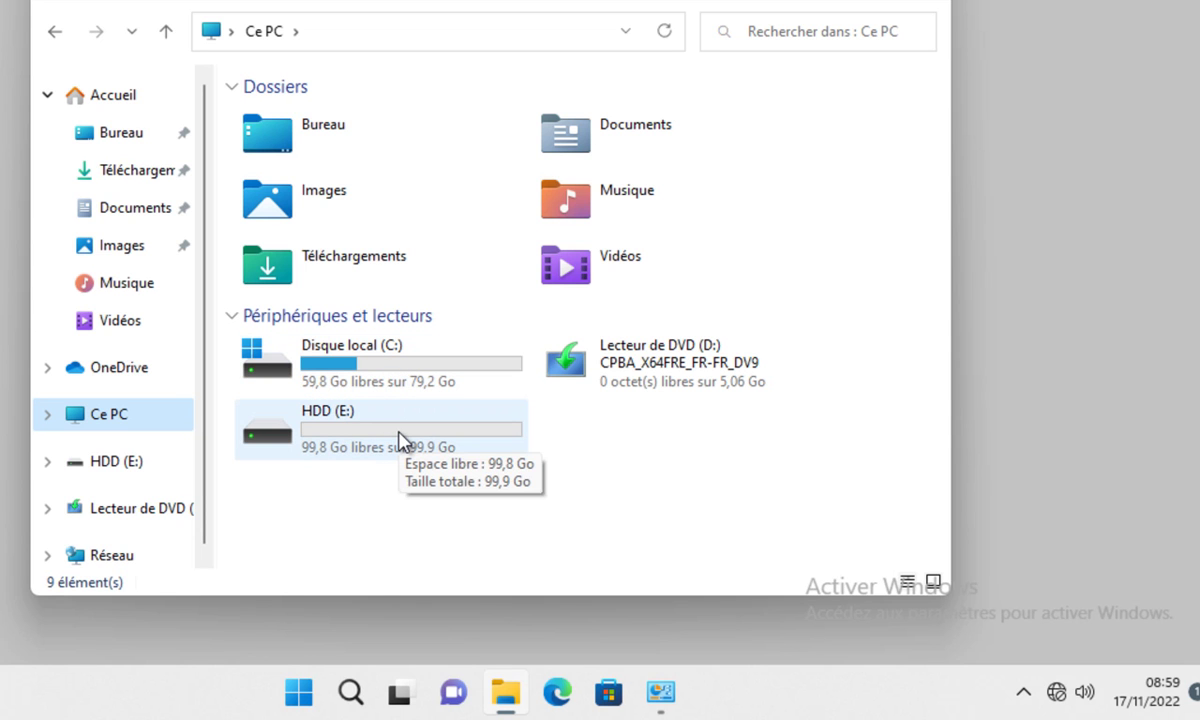
Sign out of the admin session and pick the User account at the sign-in screen.
key("super")
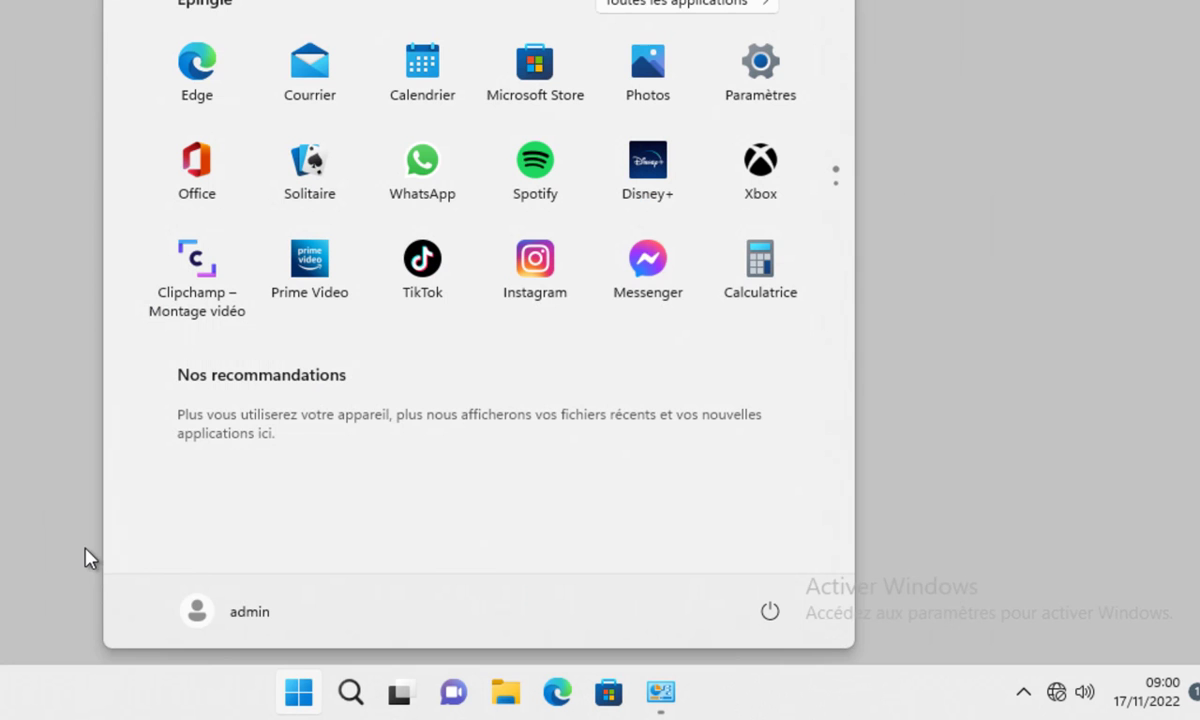
left_click(202, 616)
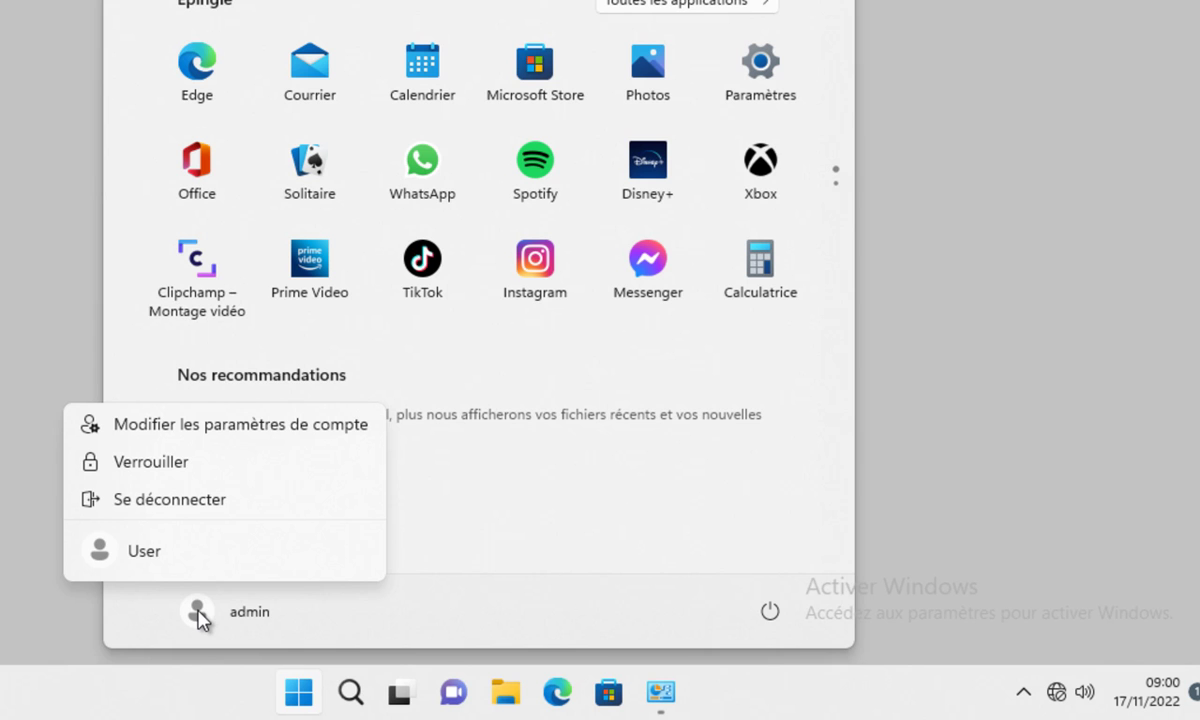
left_click(195, 505)
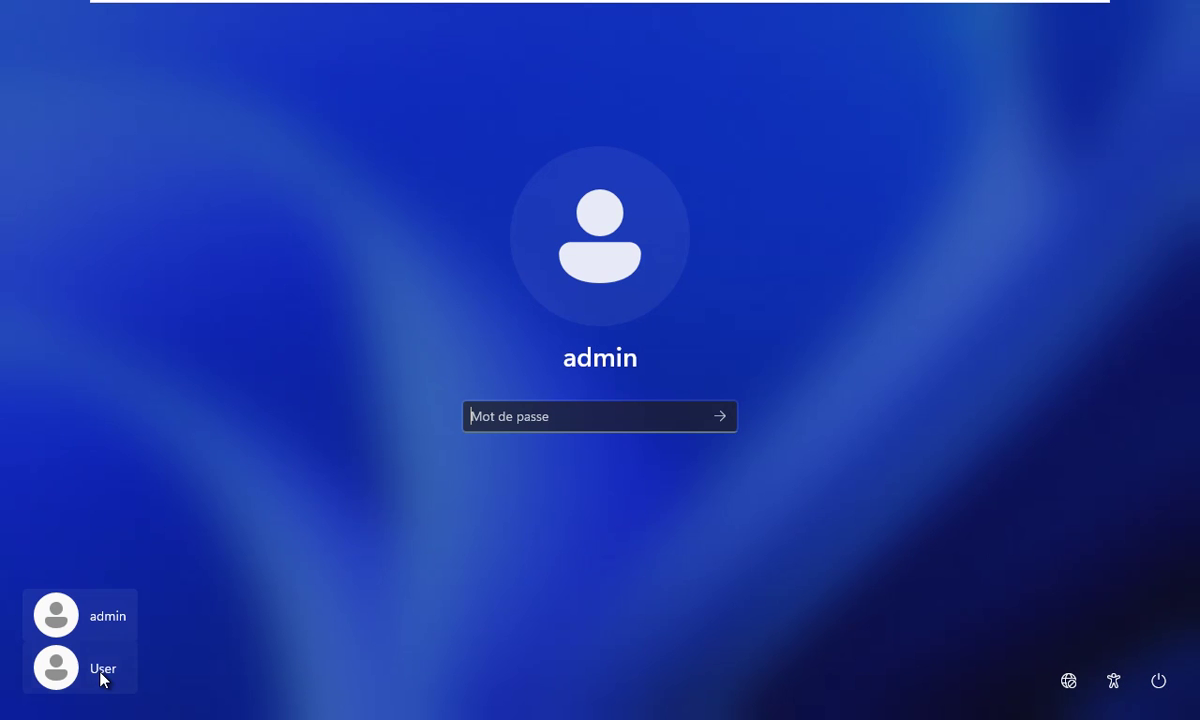
left_click(99, 670)
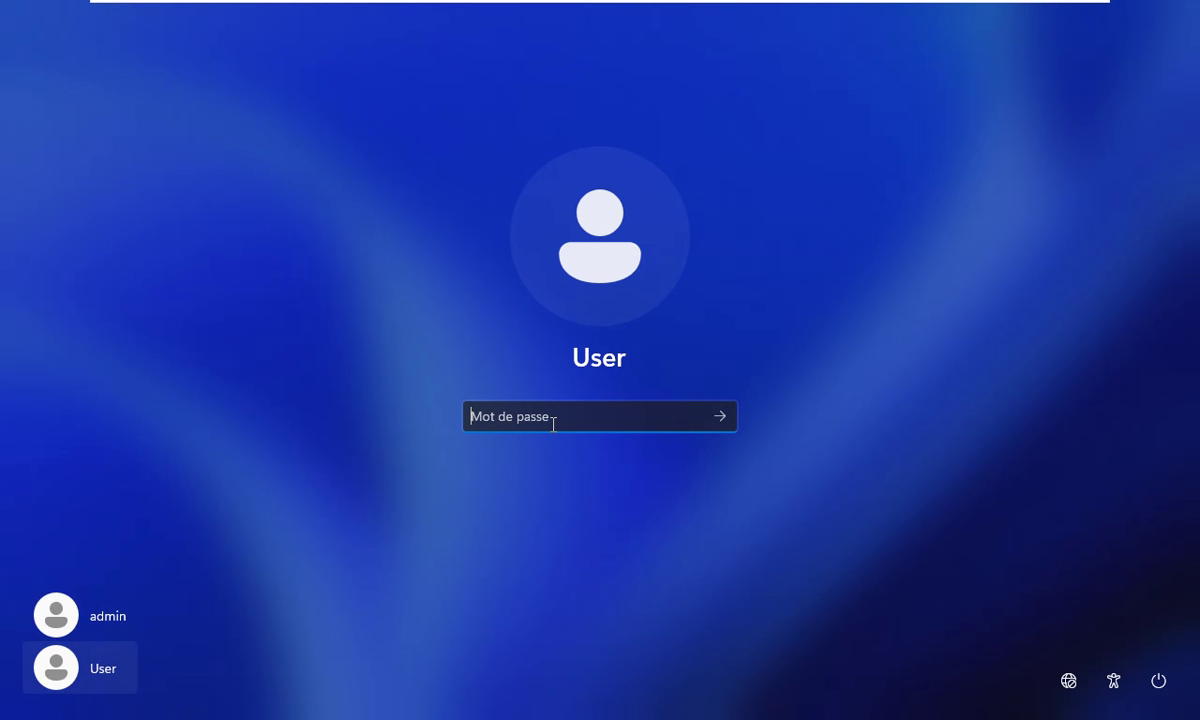
Sign in as User with its password, view Documents (Lettre EDF, MesComptes), then close File Explorer.
type("***")
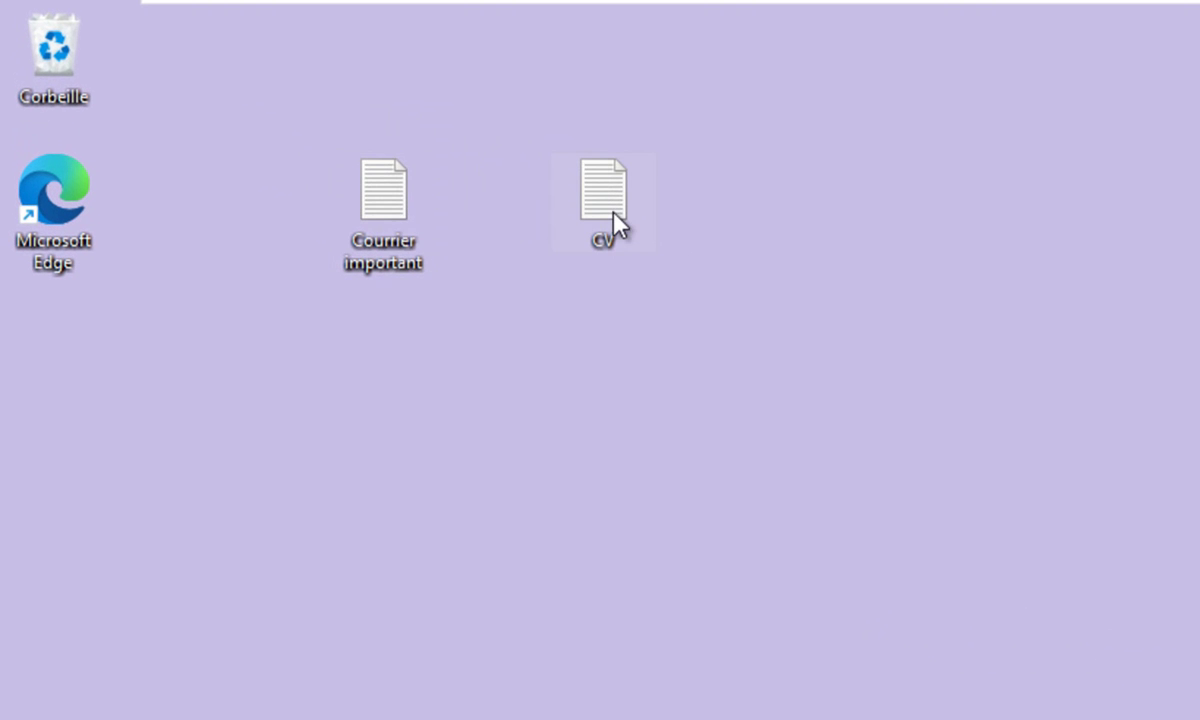
key("super+e")
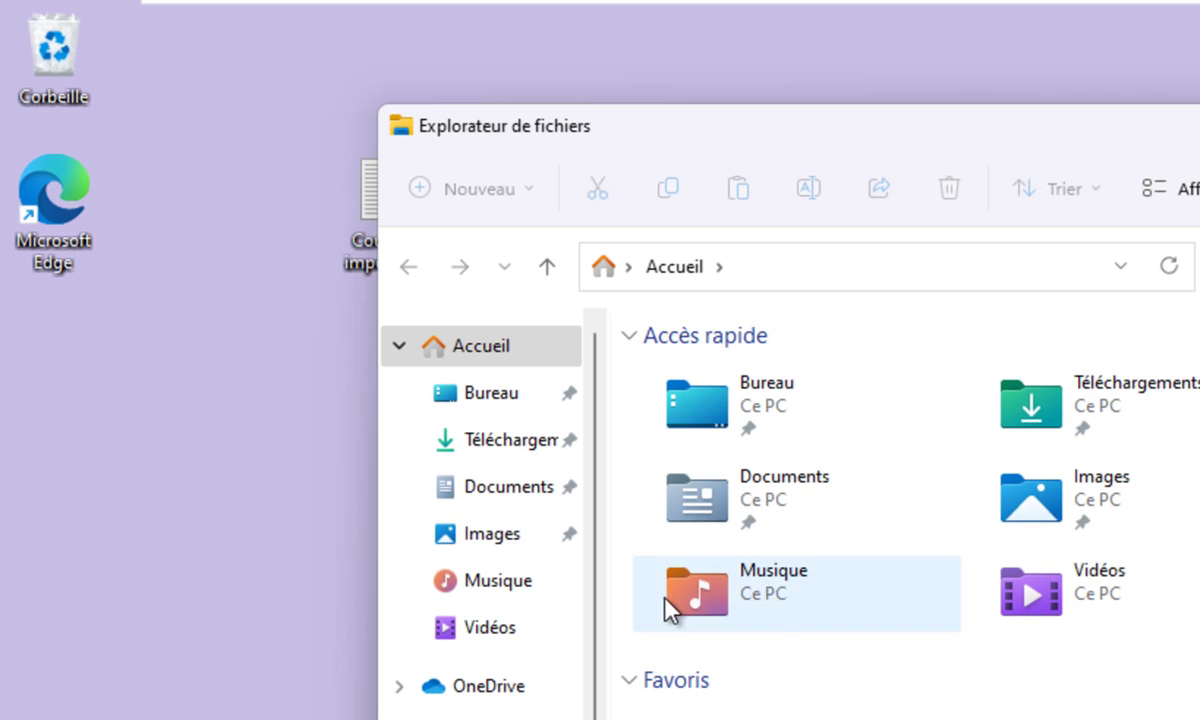
left_click(526, 496)
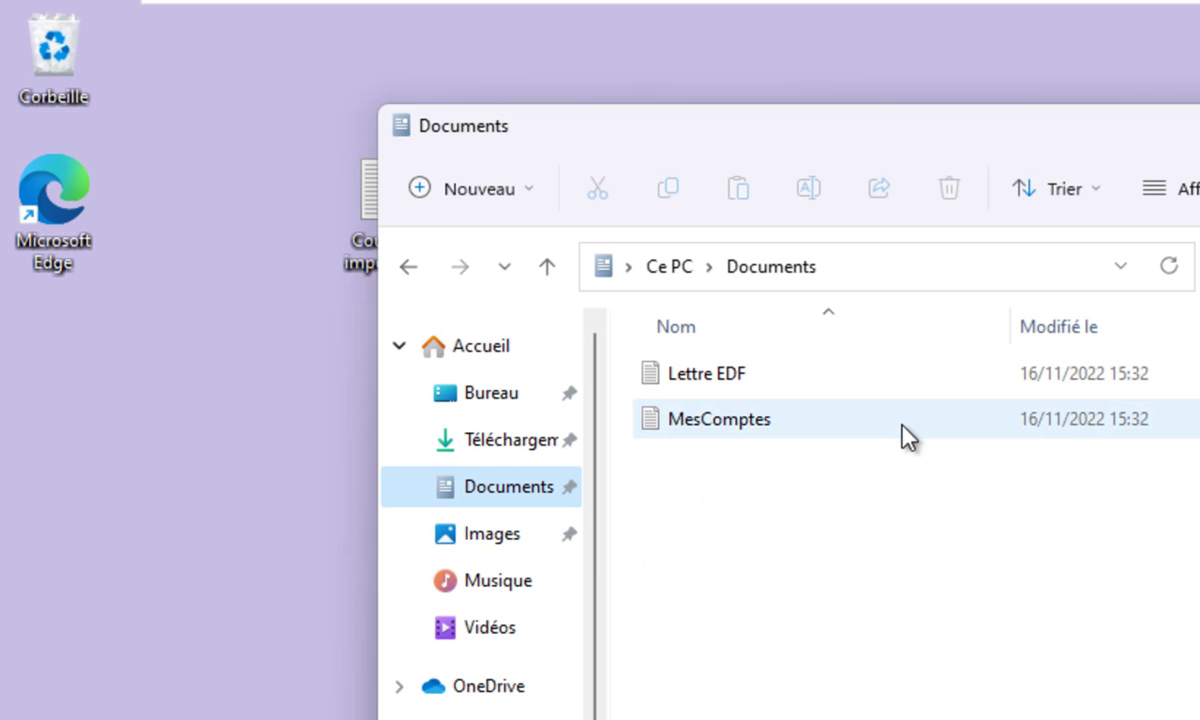
key("alt+F4")
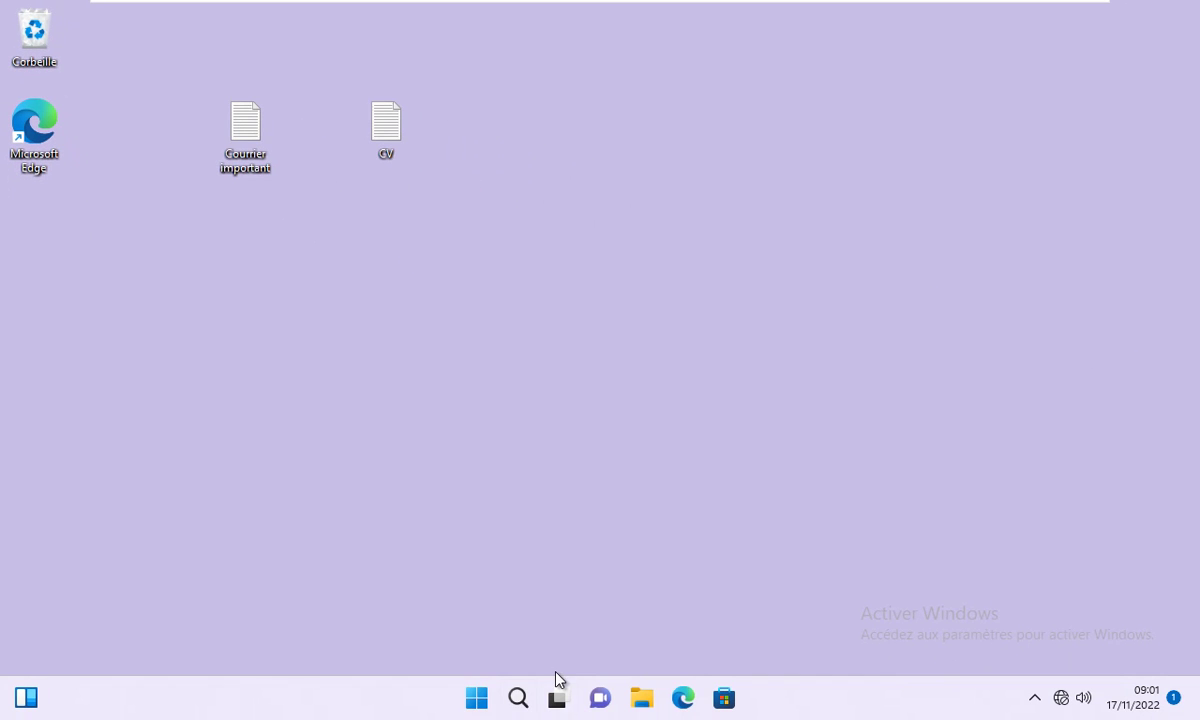
Search 'pann' to reach Panneau de configuration and open Historique des fichiers.
left_click(477, 698)
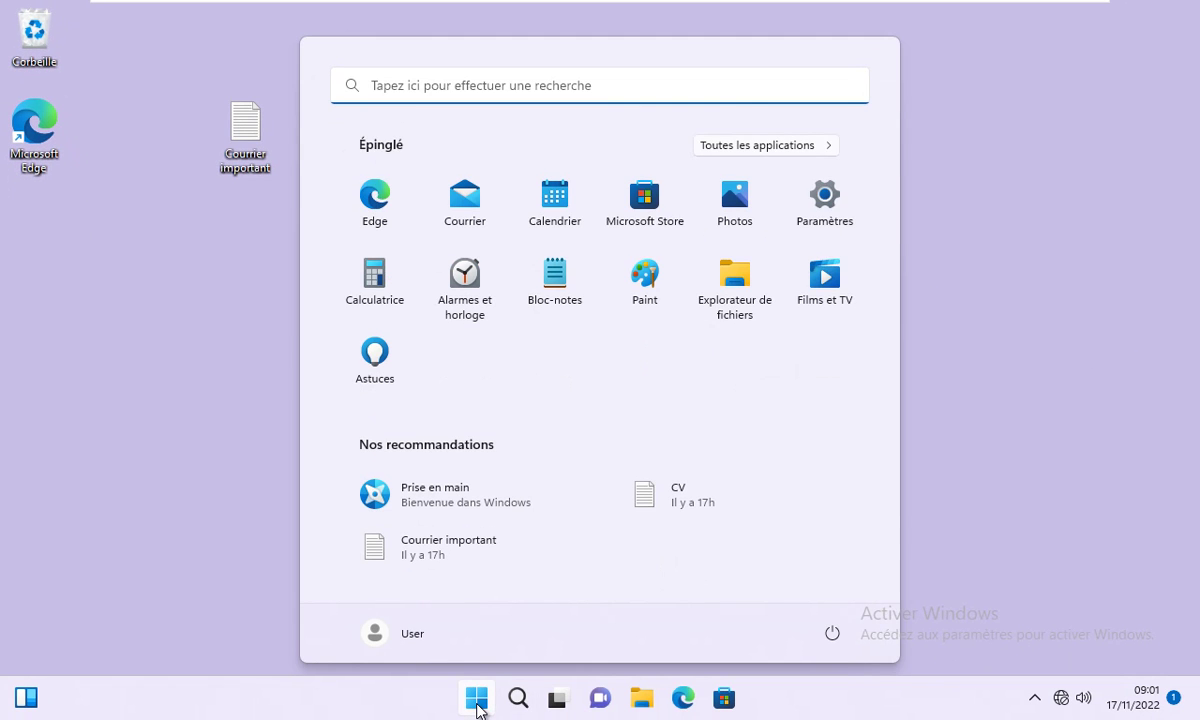
type("panneau de configuration")
left_click(763, 282)
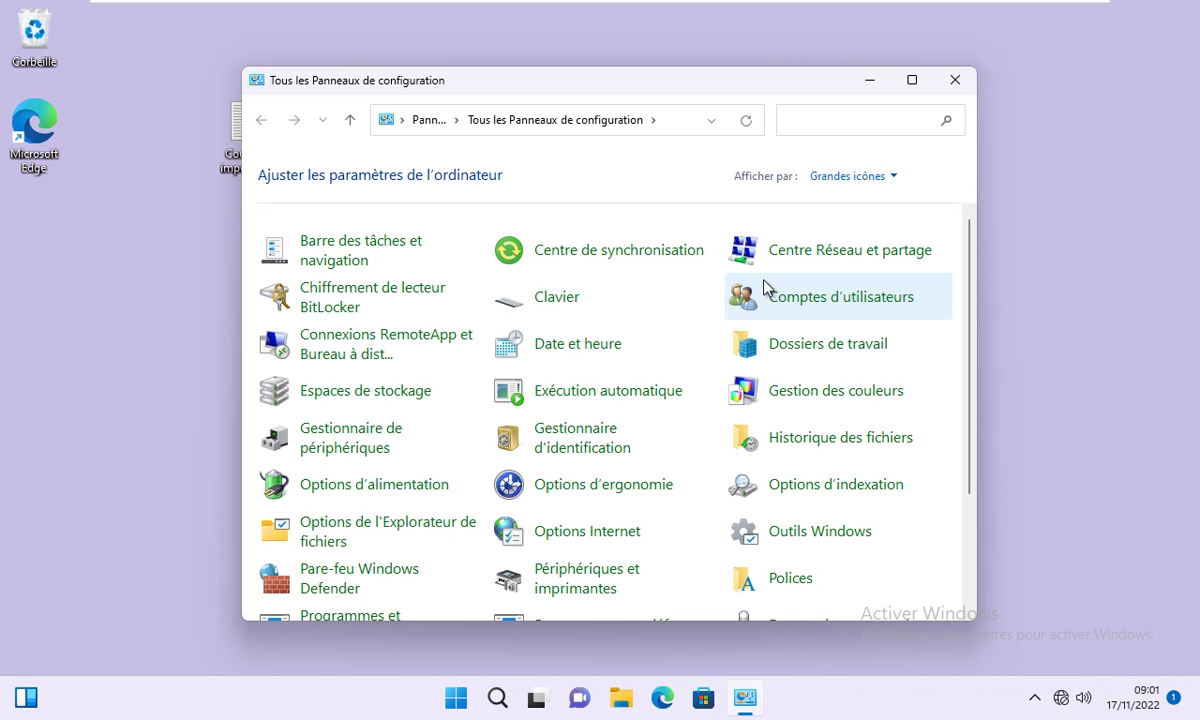
left_click(836, 445)
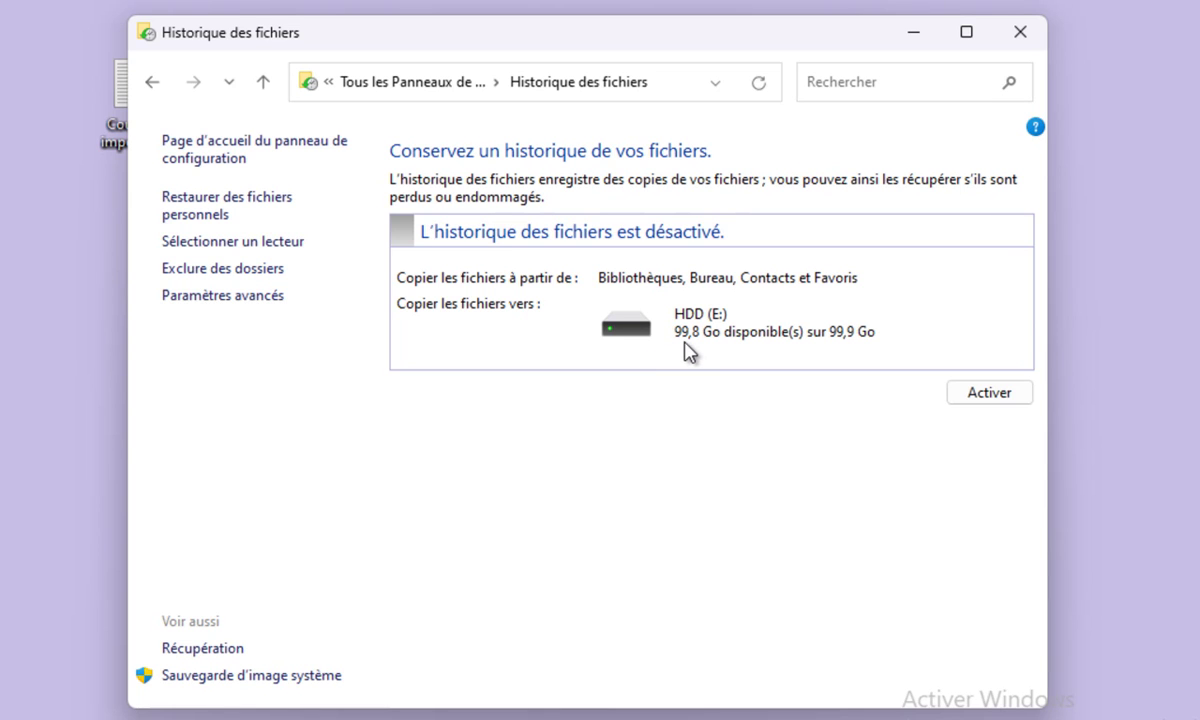
Confirm HDD (E:) is the available drive, then go to Exclure des dossiers.
left_click(247, 258)
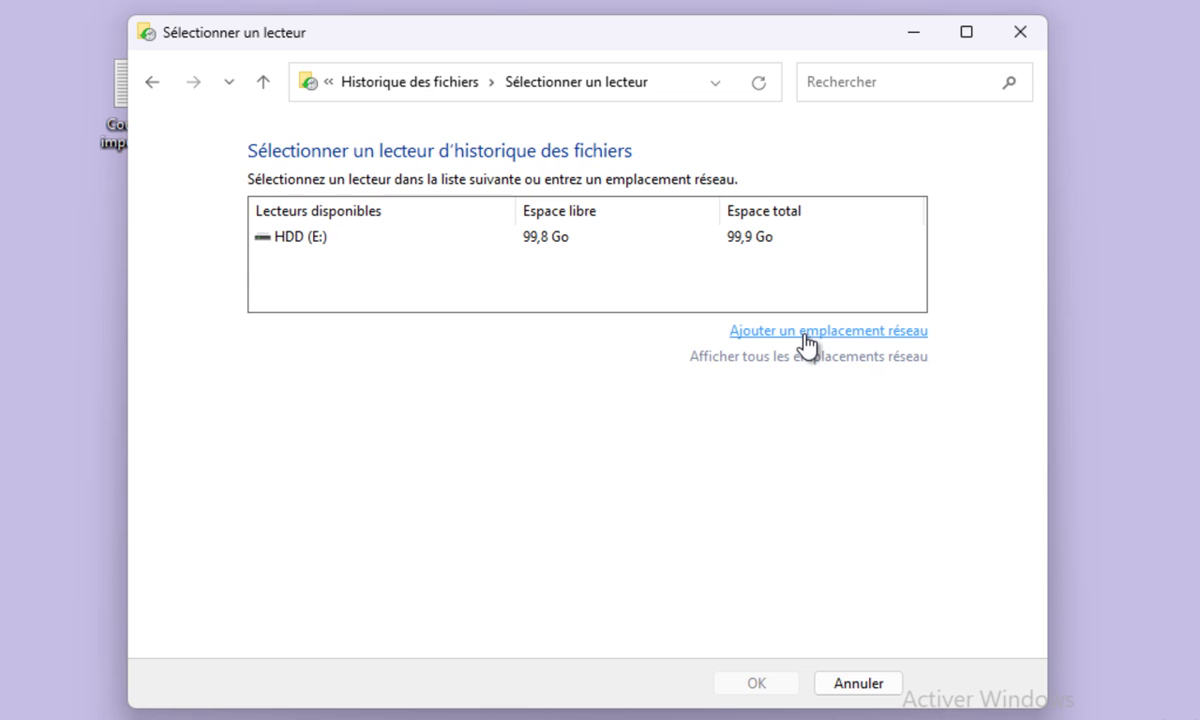
left_click(263, 82)
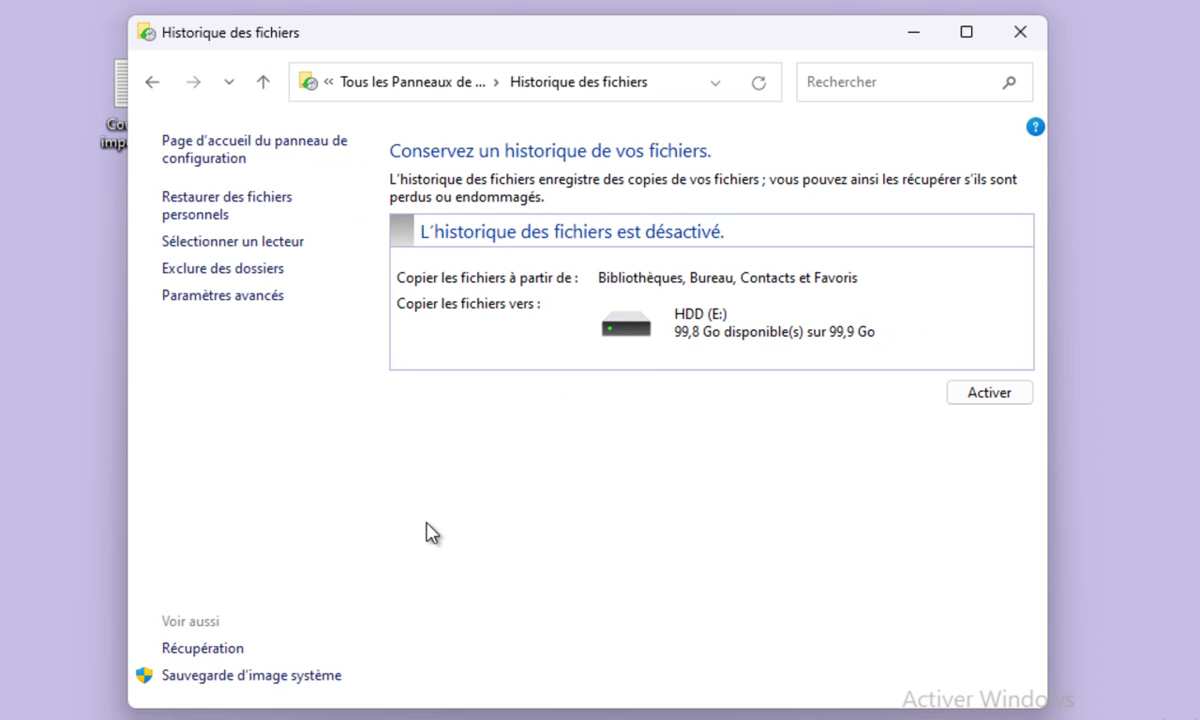
left_click(224, 269)
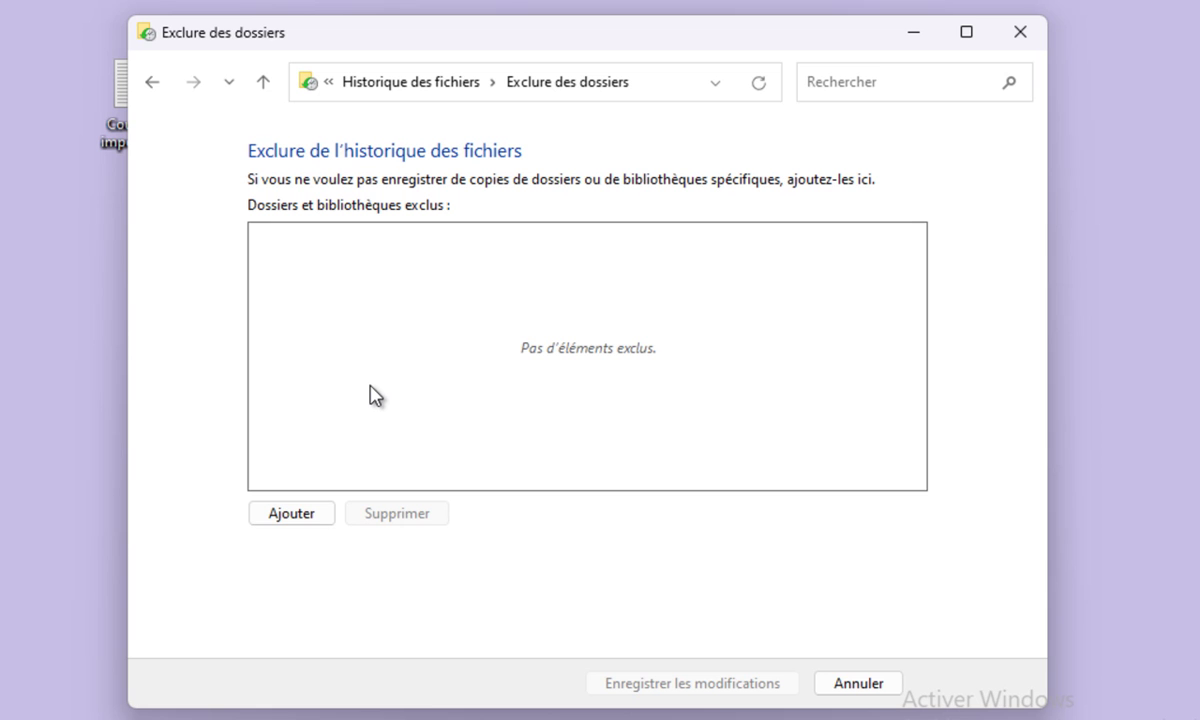
Add Pellicule and Musique to the exclusion list and save the changes.
left_click(289, 513)
left_click(461, 495)
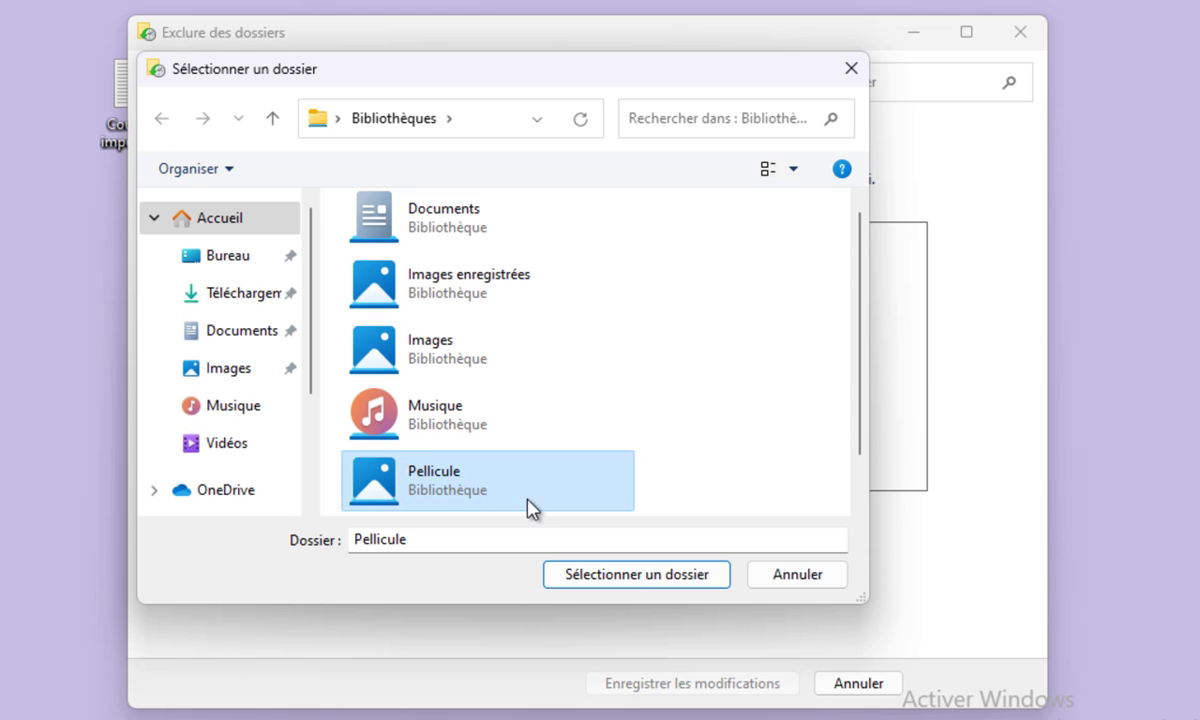
left_click(616, 574)
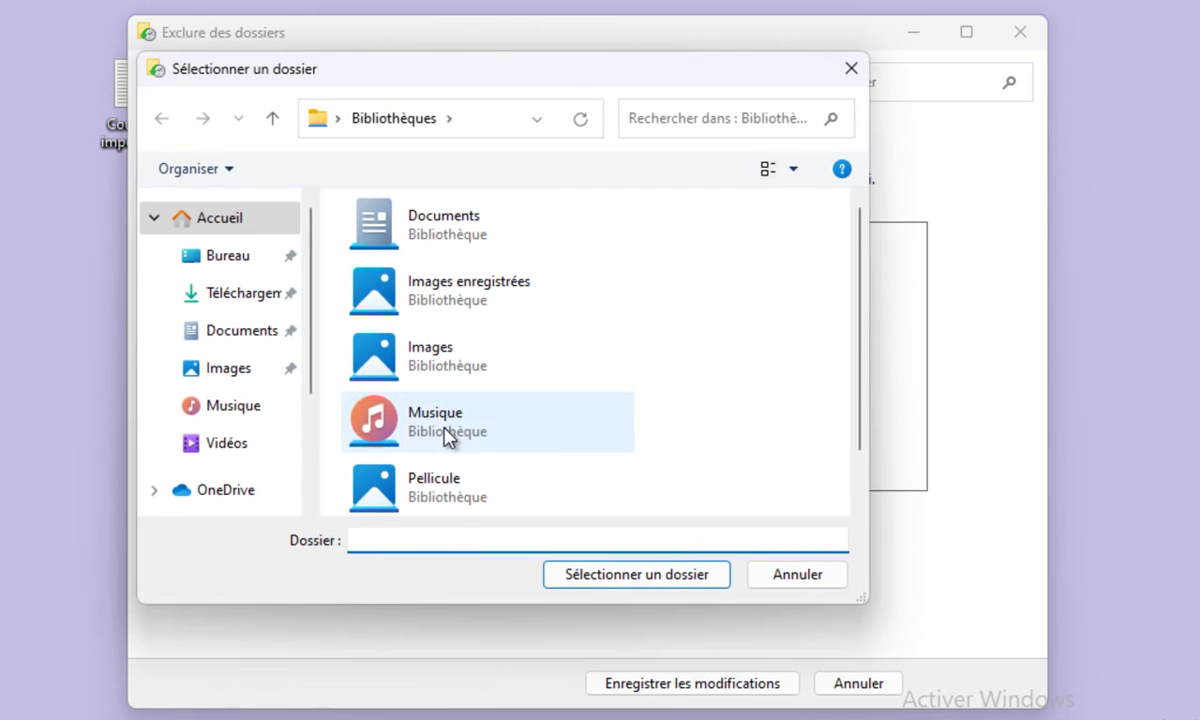
left_click(443, 435)
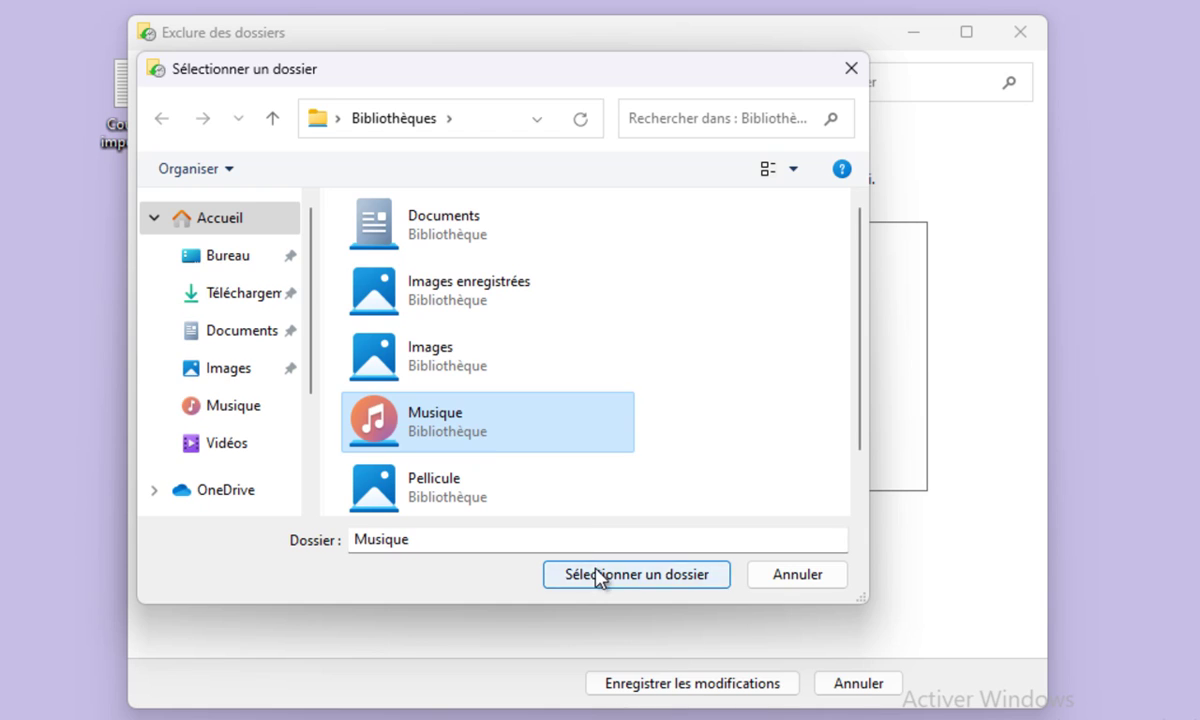
left_click(590, 573)
left_click(645, 690)
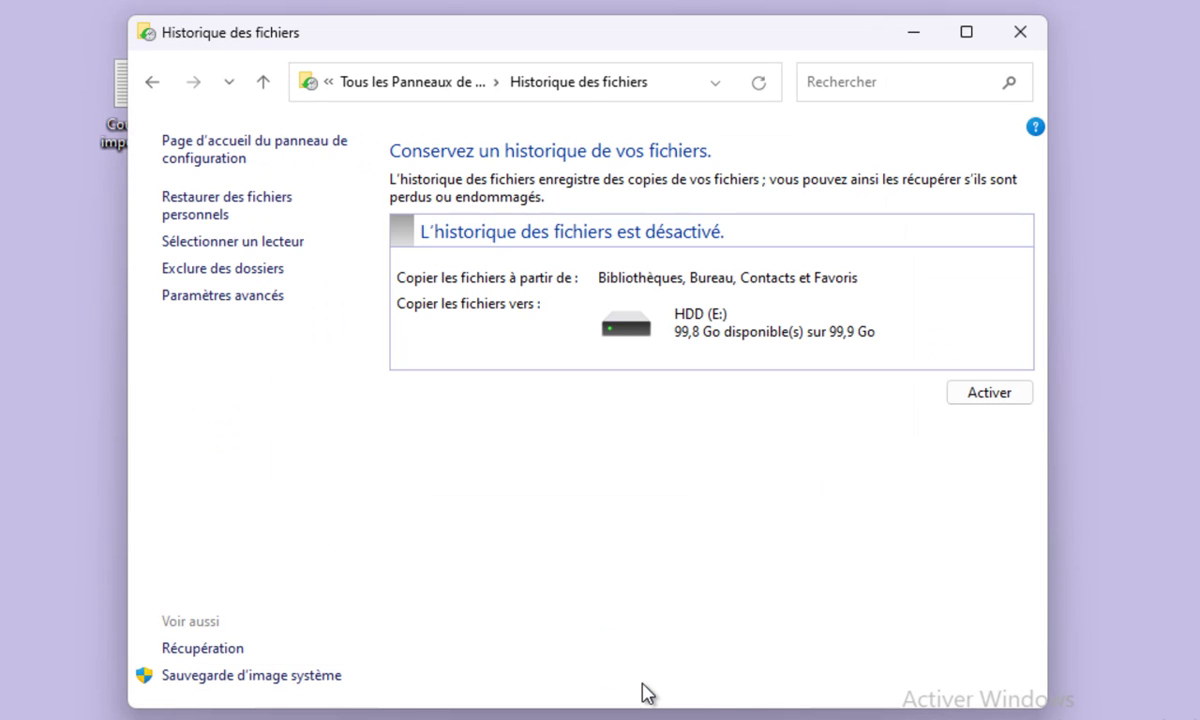
In Paramètres avancés, save copies every 10 minutes, keep versions 1 mois, and save.
left_click(247, 297)
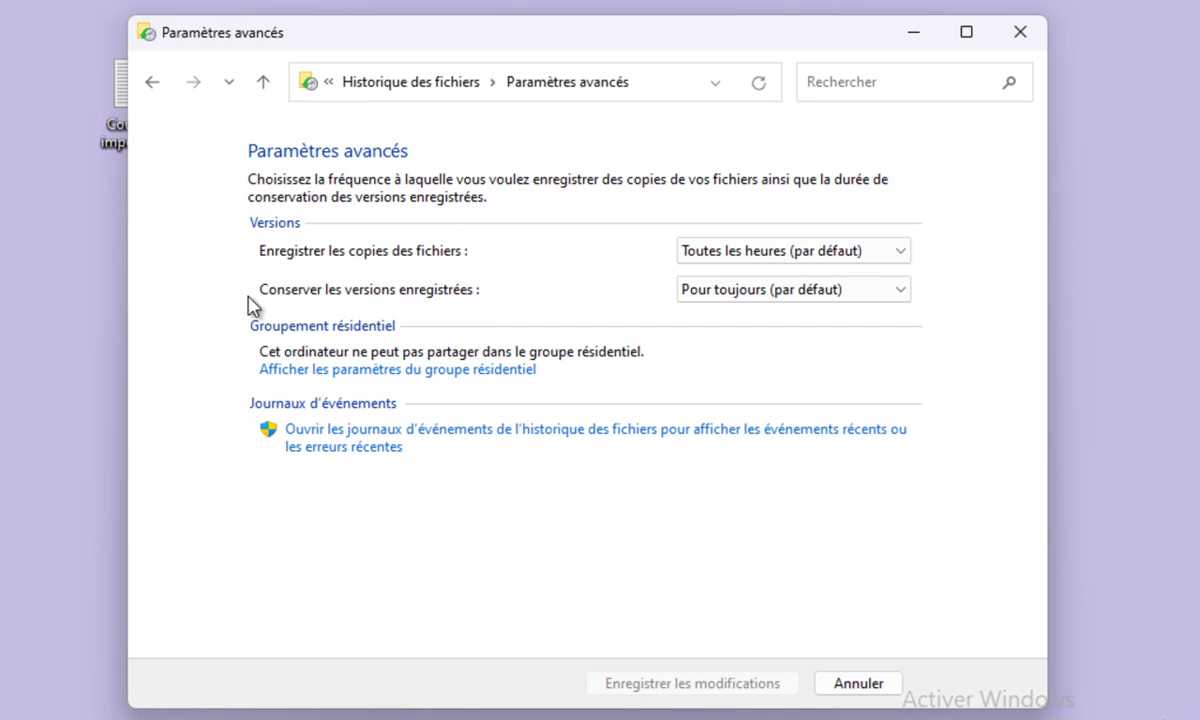
left_click(738, 262)
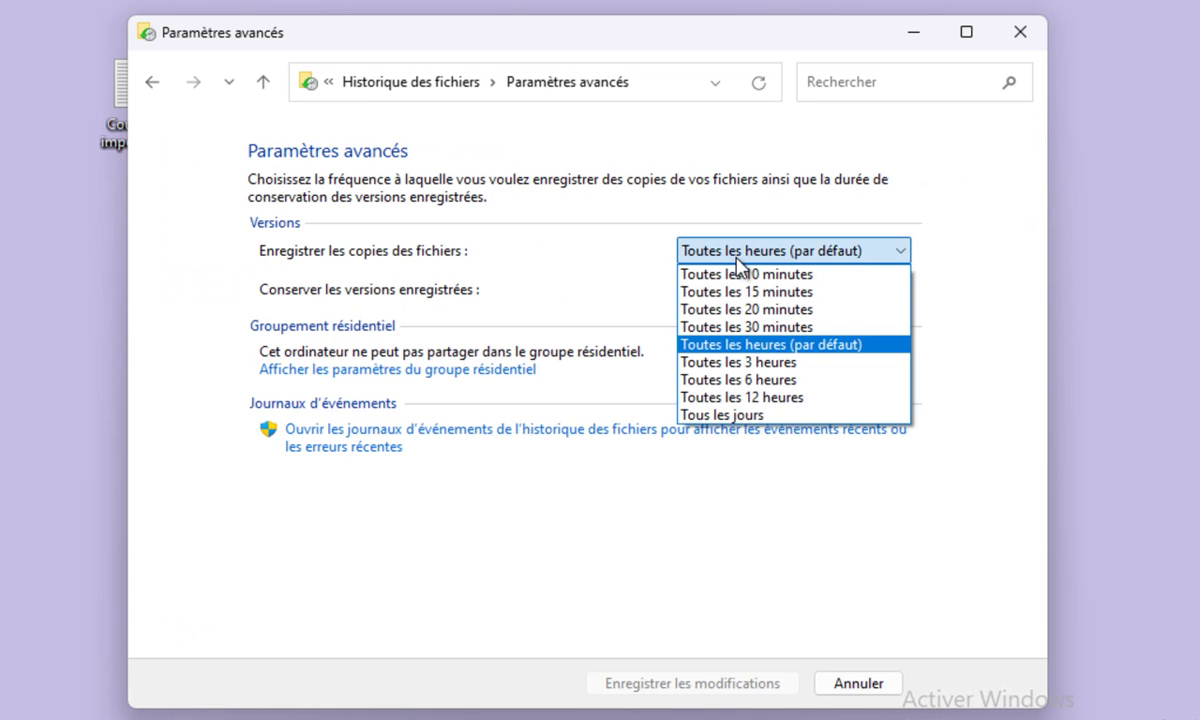
left_click(715, 274)
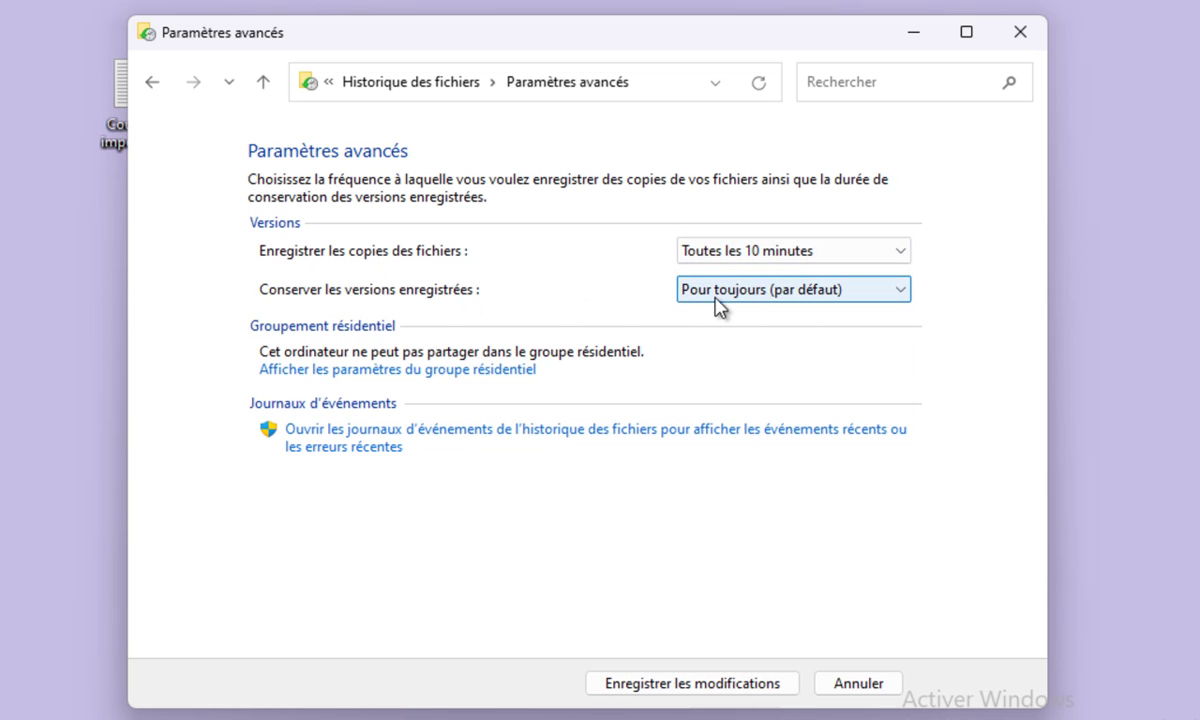
left_click(732, 298)
left_click(737, 333)
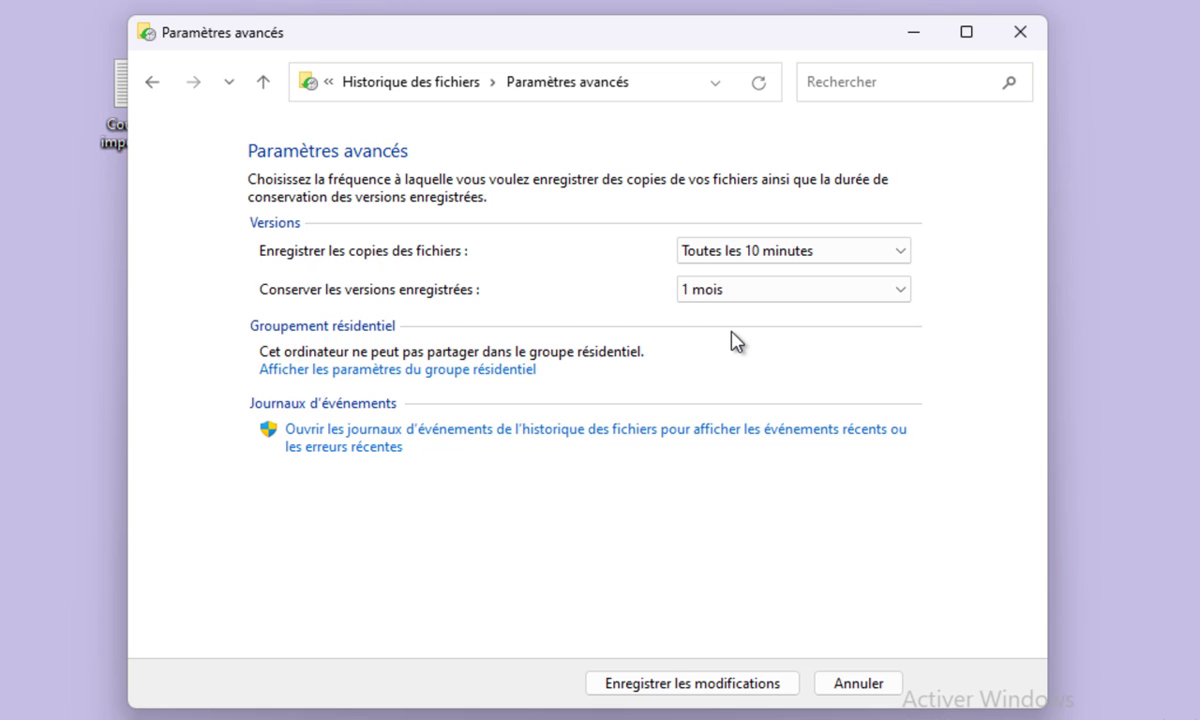
left_click(663, 684)
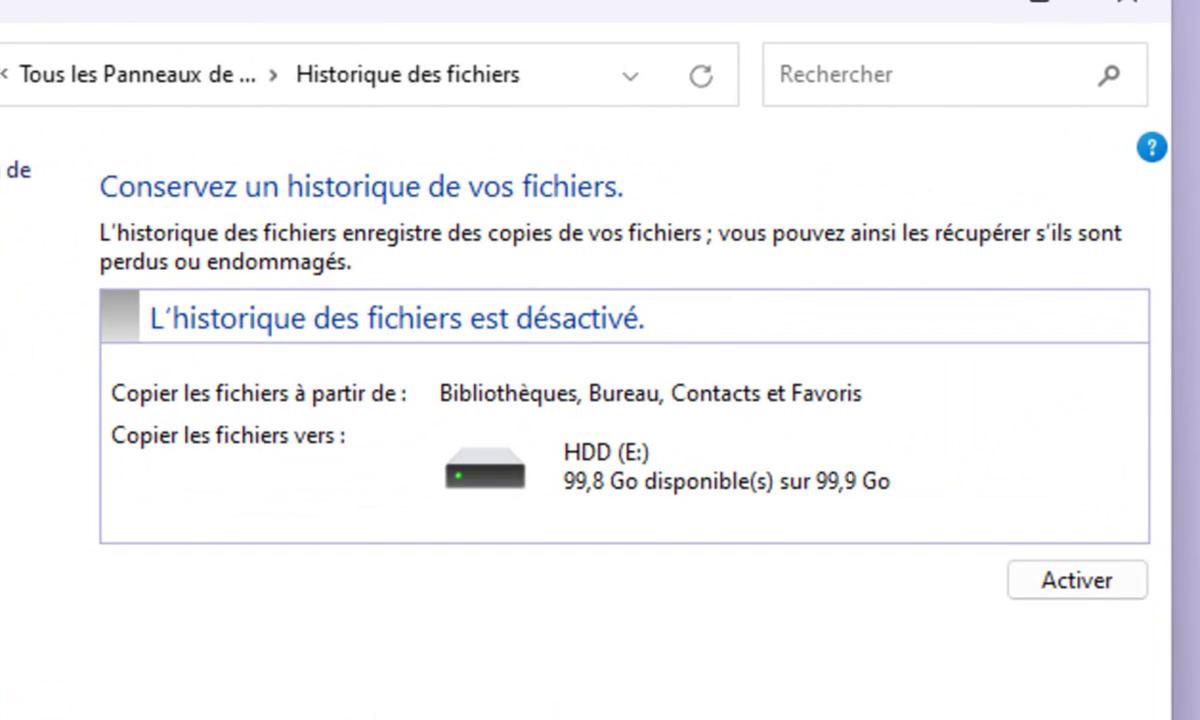
Turn on File History to HDD (E:), then bring up File Explorer.
left_click(1075, 582)
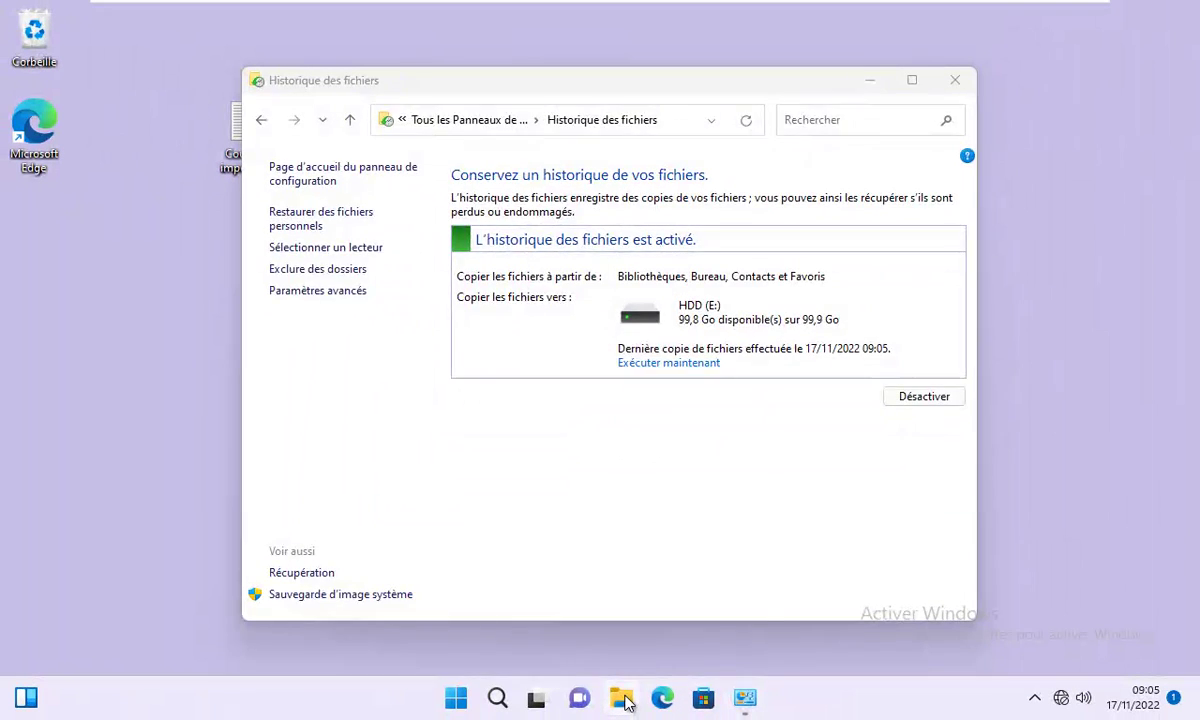
left_click(622, 700)
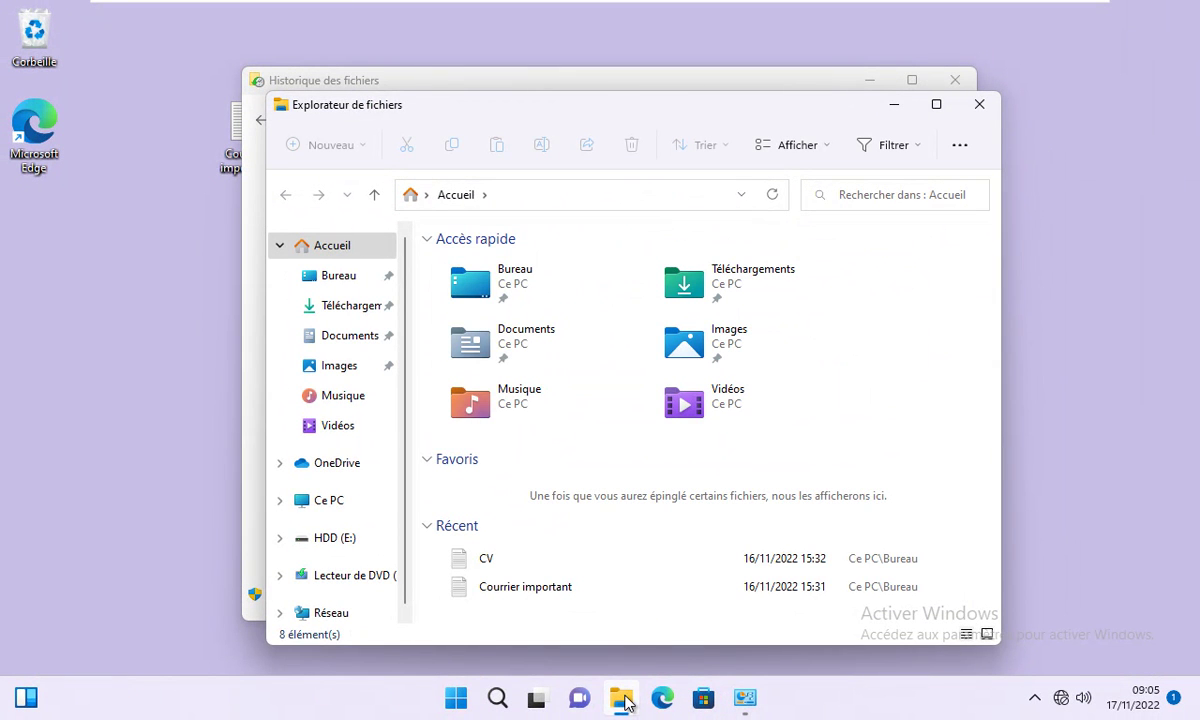
On HDD (E:), open FileHistory\User\<PC>\Data\C\Users\User backup folder.
left_click(319, 542)
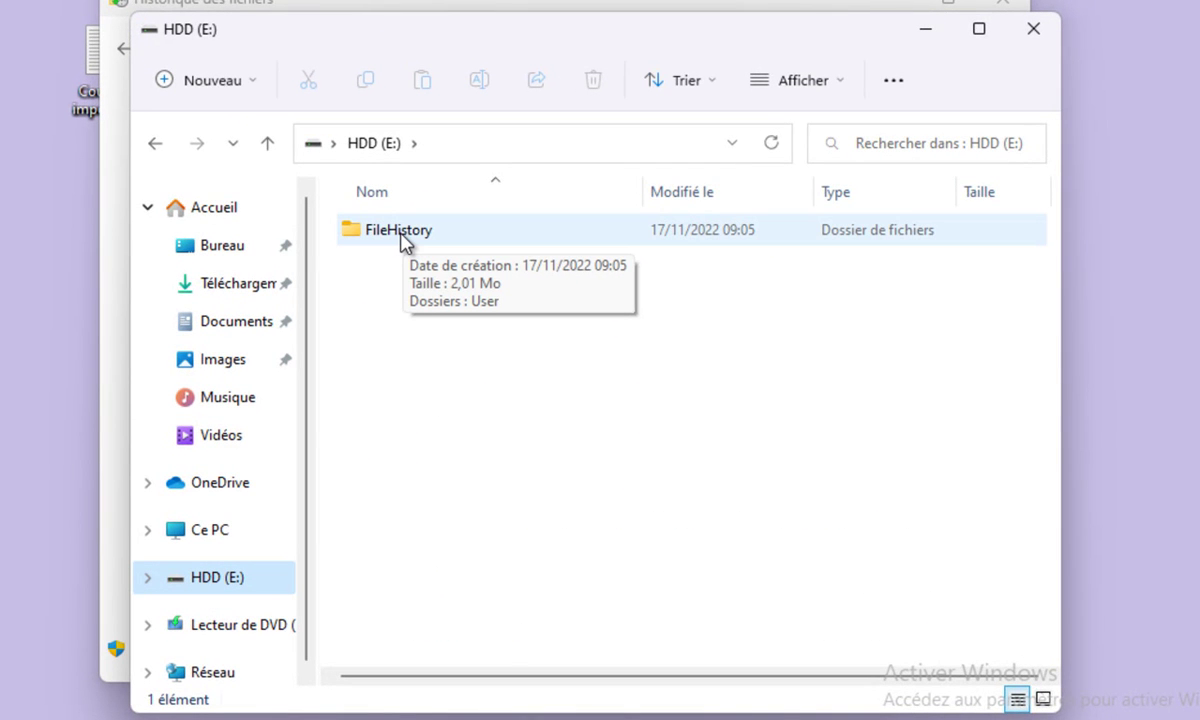
double_click(400, 230)
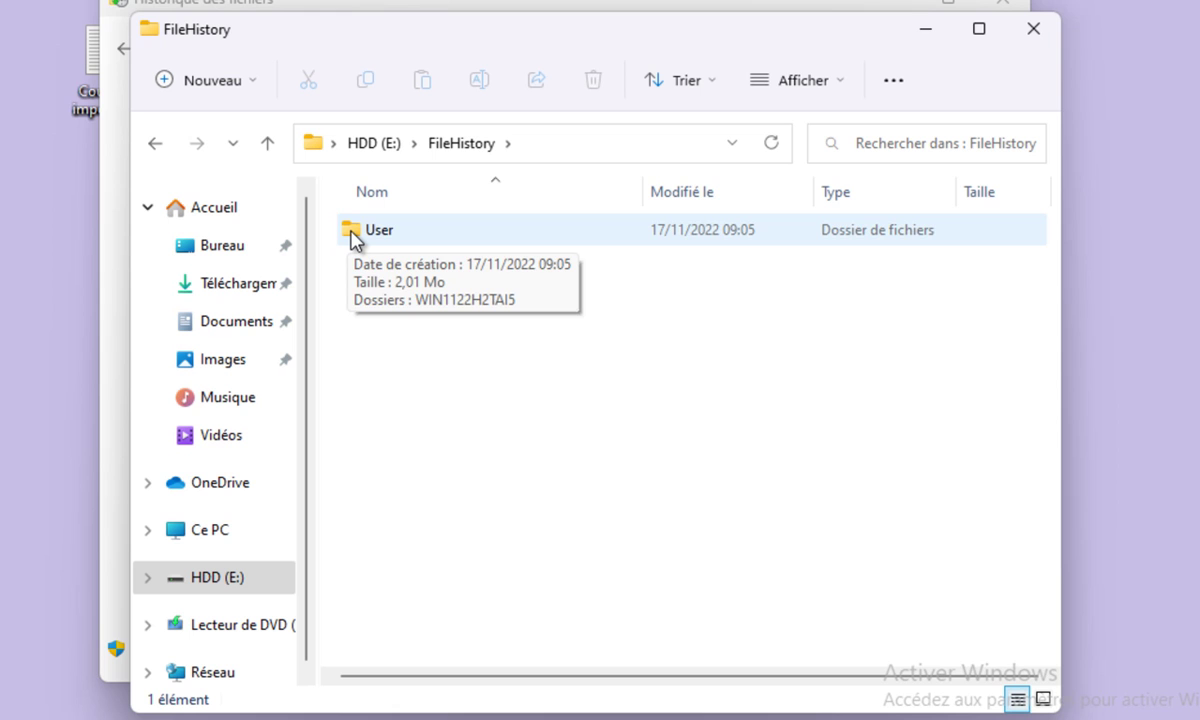
double_click(352, 235)
double_click(352, 238)
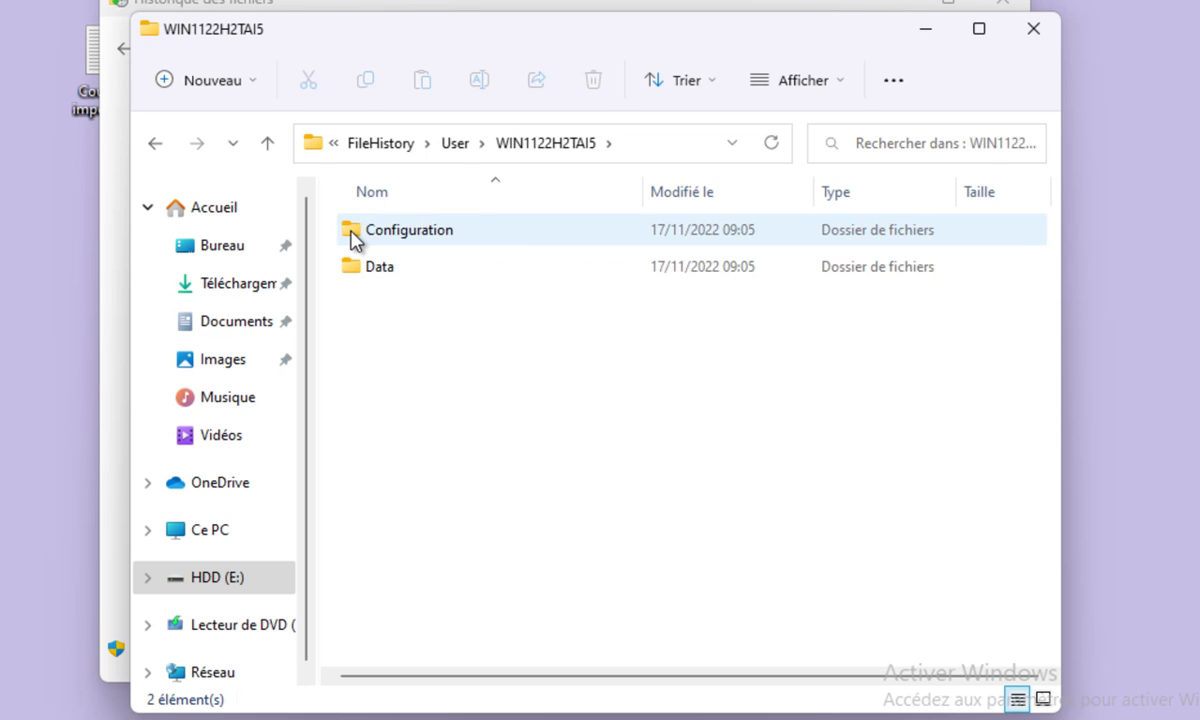
double_click(362, 268)
double_click(361, 245)
left_click(362, 242)
double_click(361, 244)
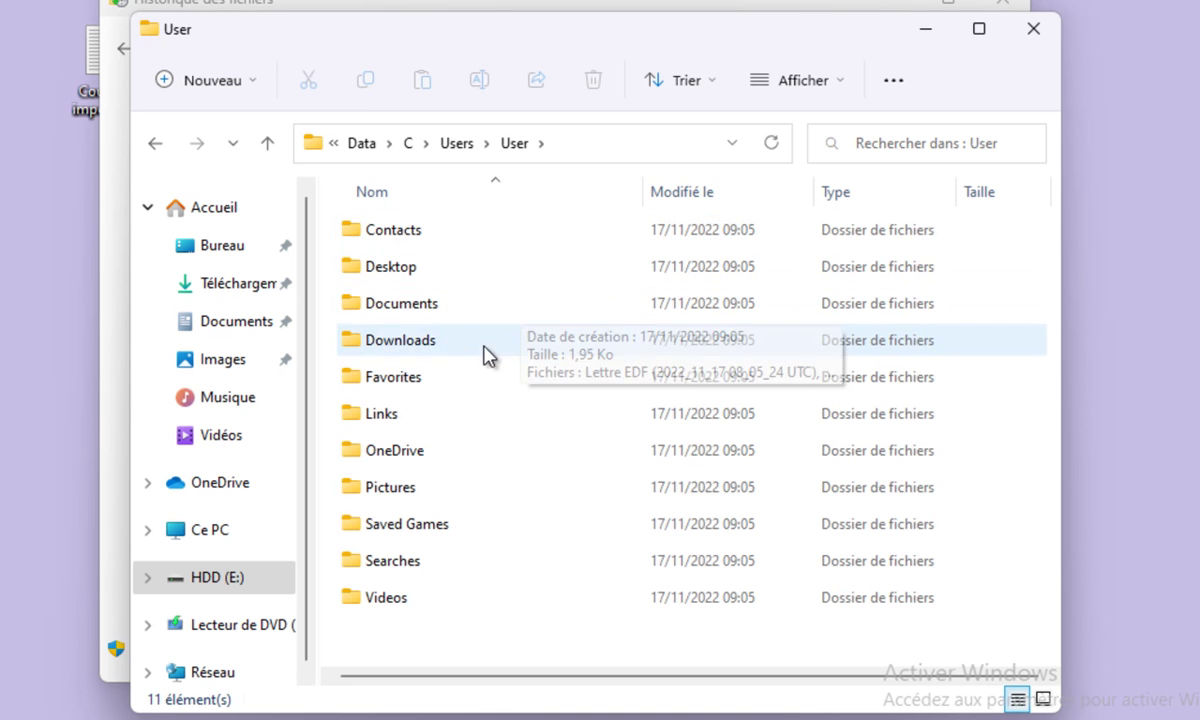
Browse the timestamped backup copies in the Desktop and Documents folders.
left_click(356, 271)
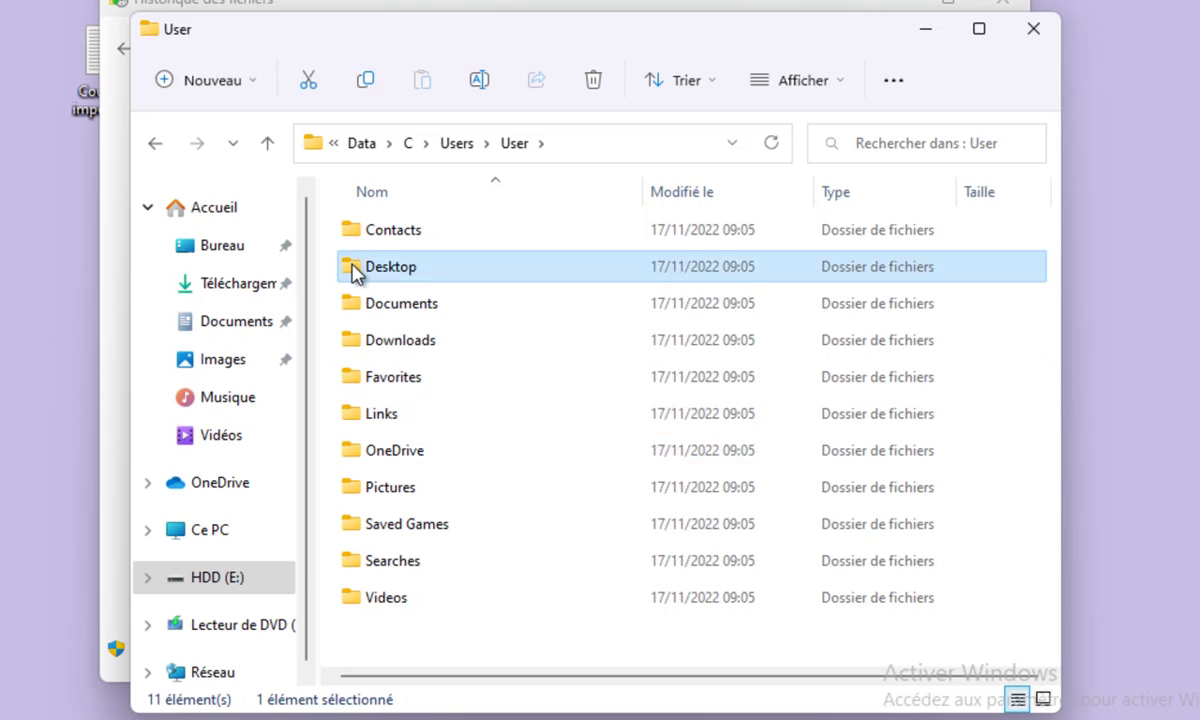
left_click(400, 303)
double_click(414, 275)
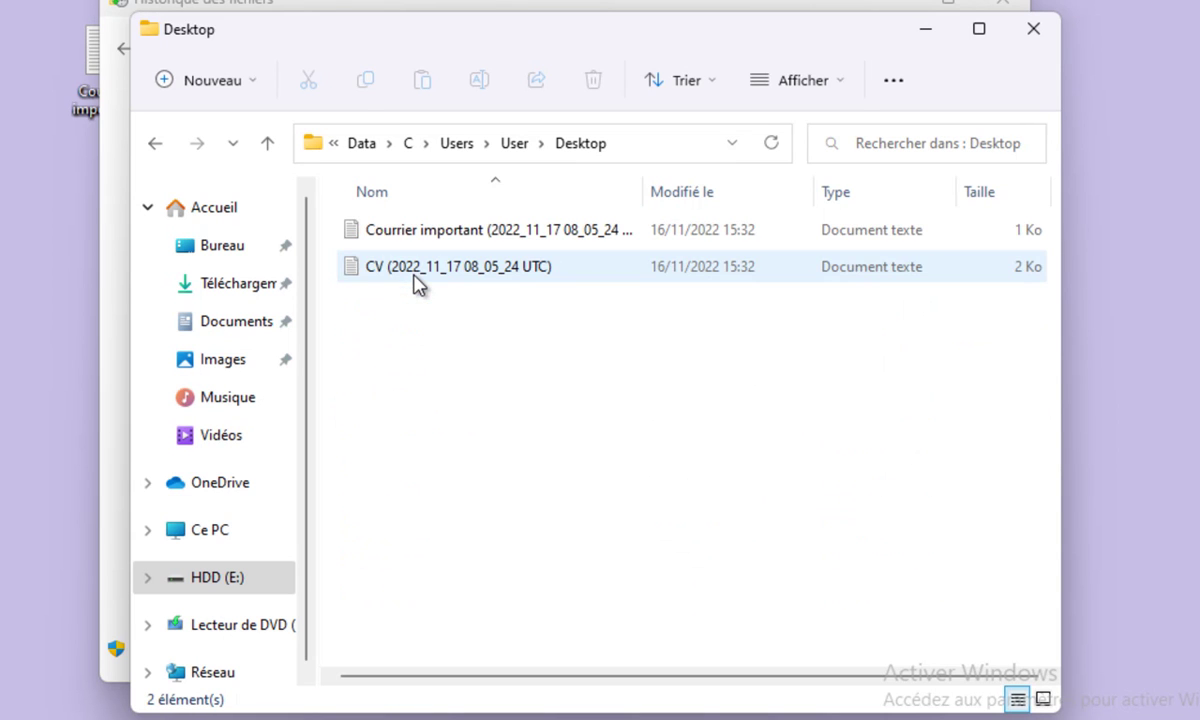
left_click(268, 145)
double_click(403, 310)
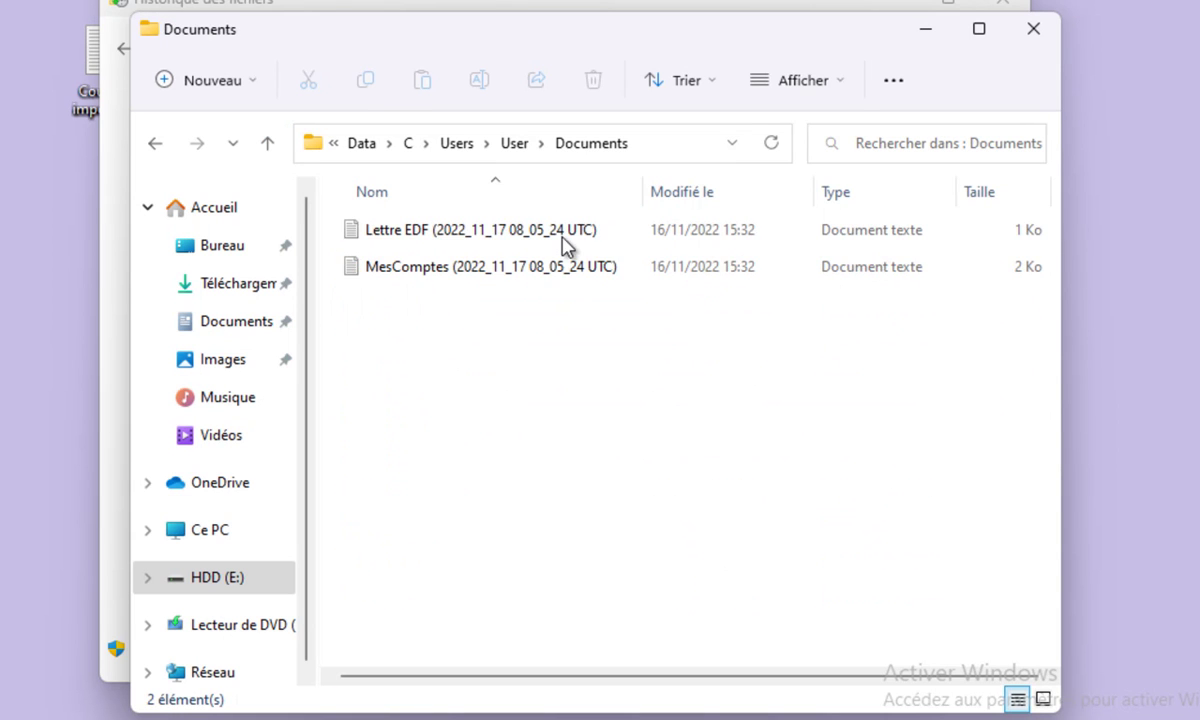
Close File Explorer and File History, then sign out via Arrêter ou se déconnecter.
left_click(1032, 30)
left_click(1003, 15)
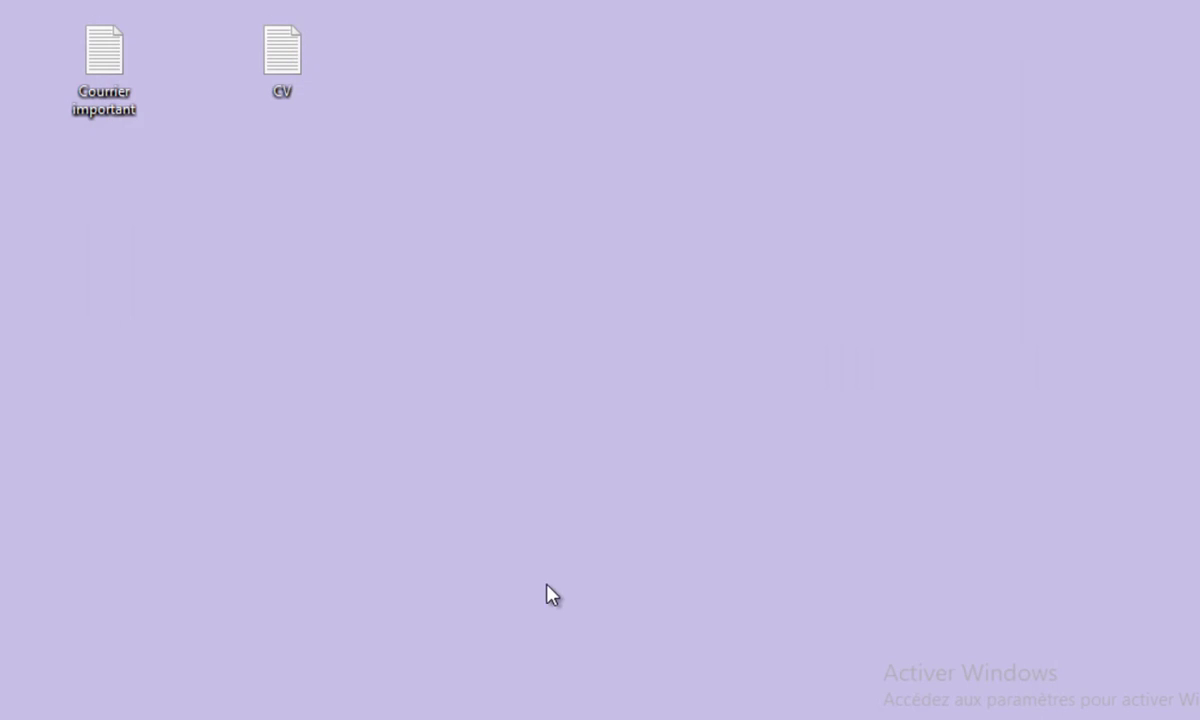
right_click(478, 695)
mouse_move(509, 628)
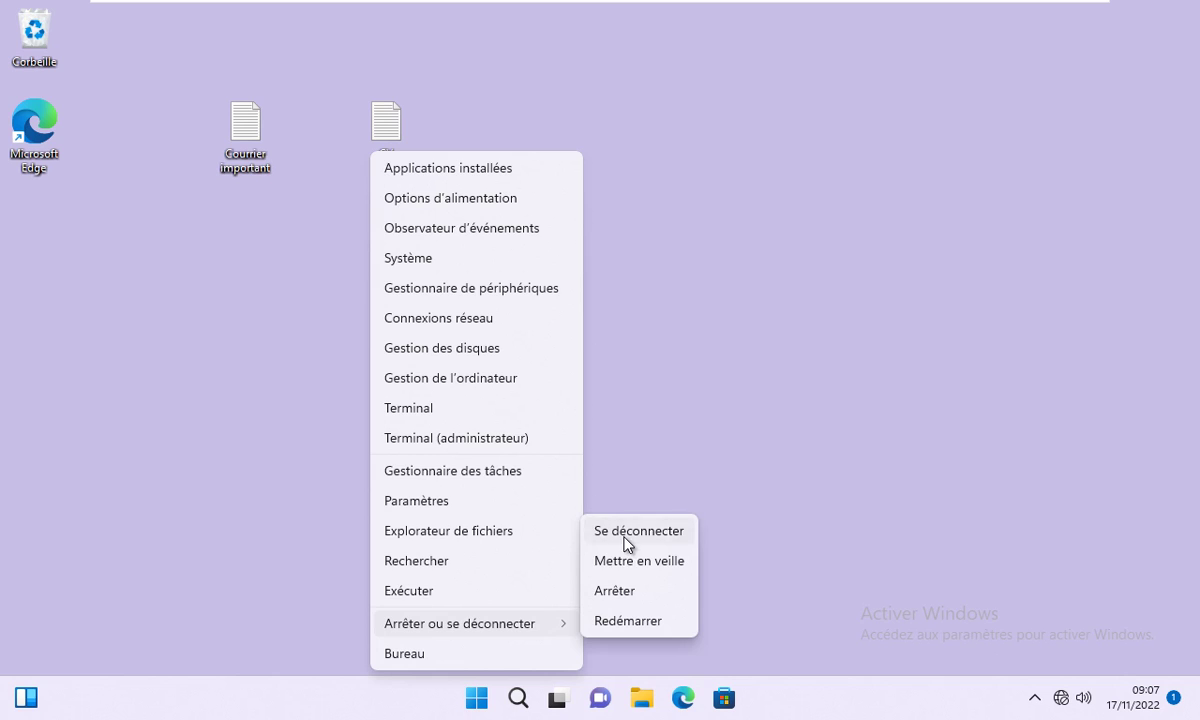
left_click(627, 535)
left_click(488, 398)
Sign in to the administrator account with its password.
left_click(118, 668)
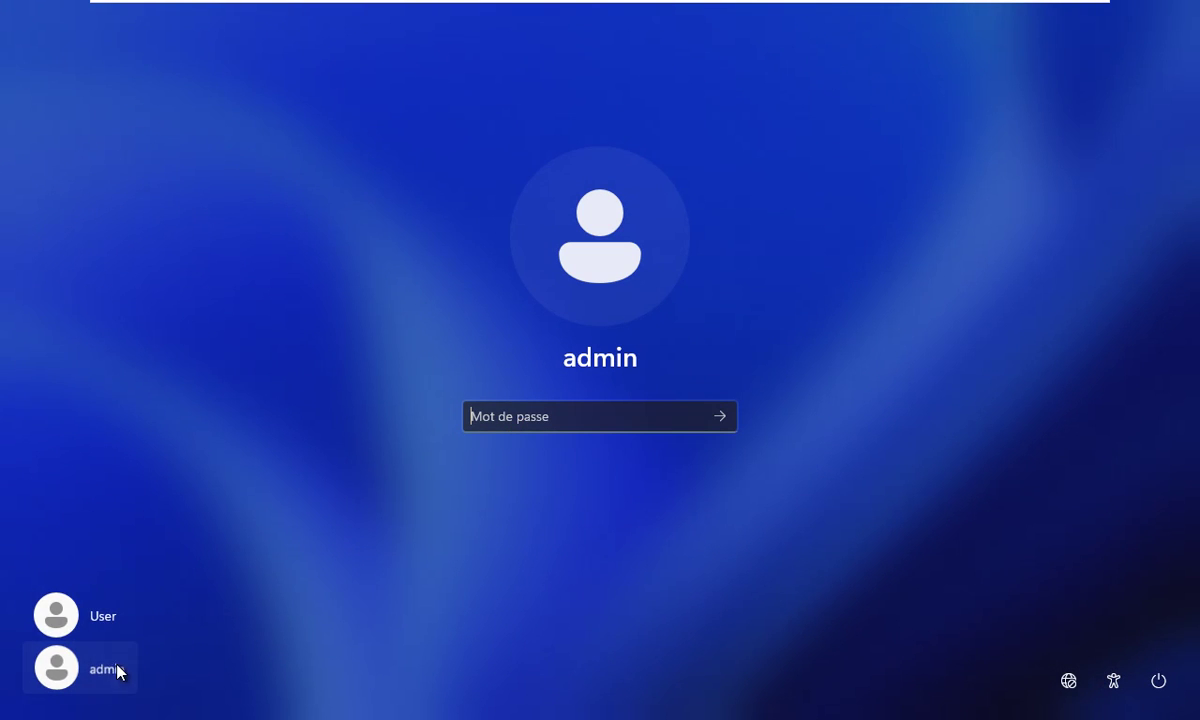
type("123")
key("Return")
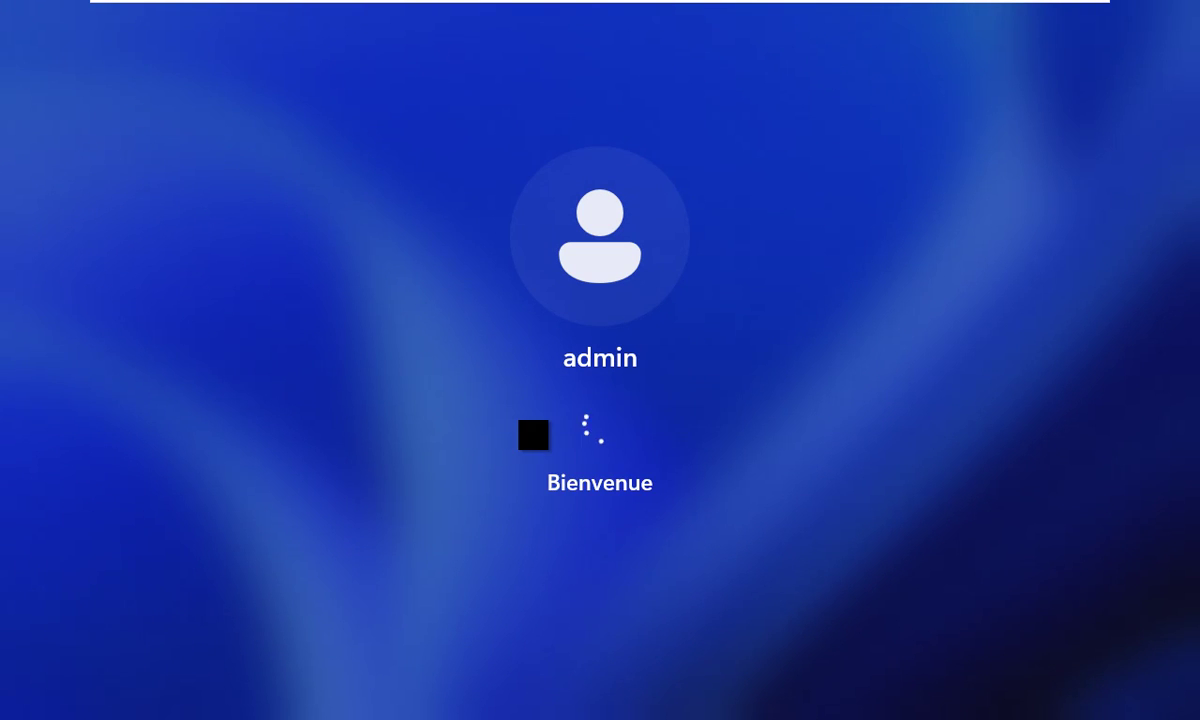
Open Historique des fichiers via Control Panel, check Restaurer des fichiers personnels, then close it.
left_click(481, 706)
type("pann")
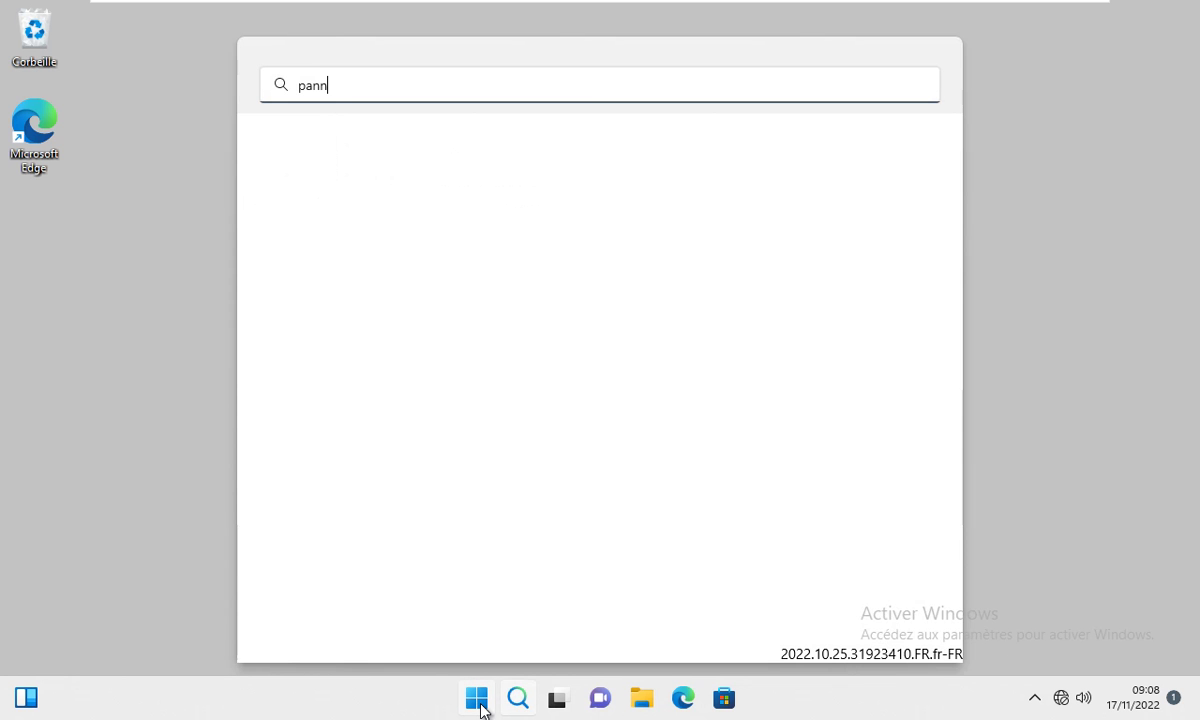
key("Return")
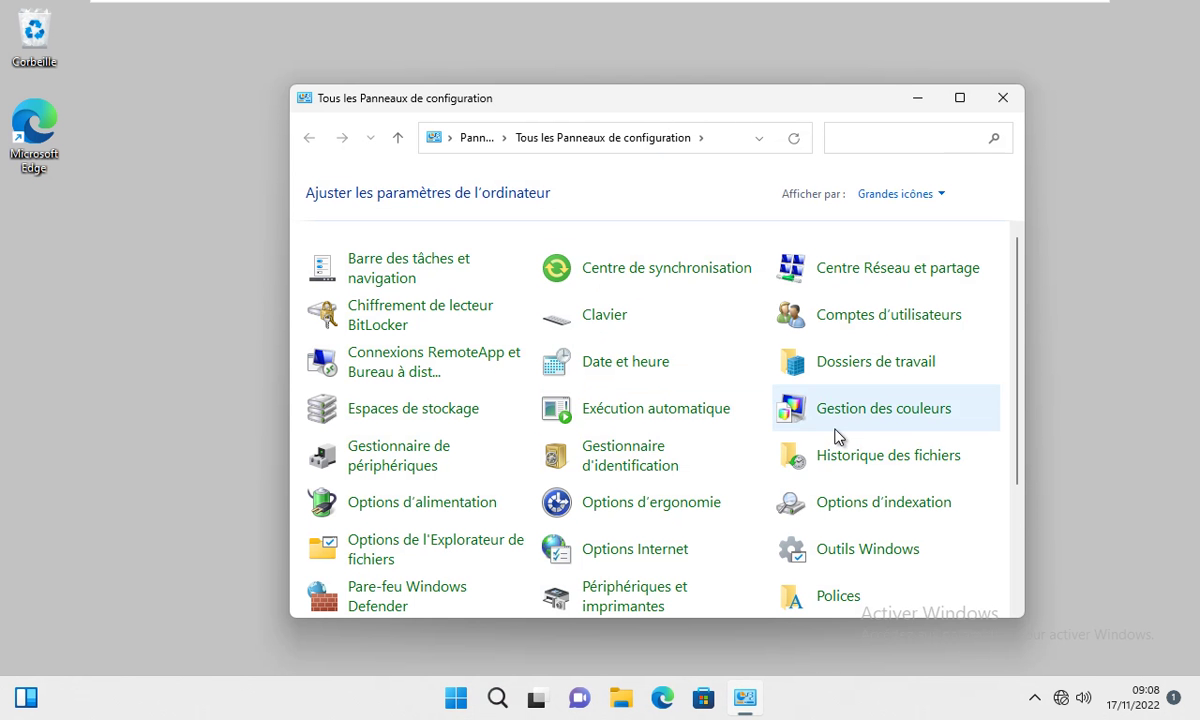
left_click(866, 467)
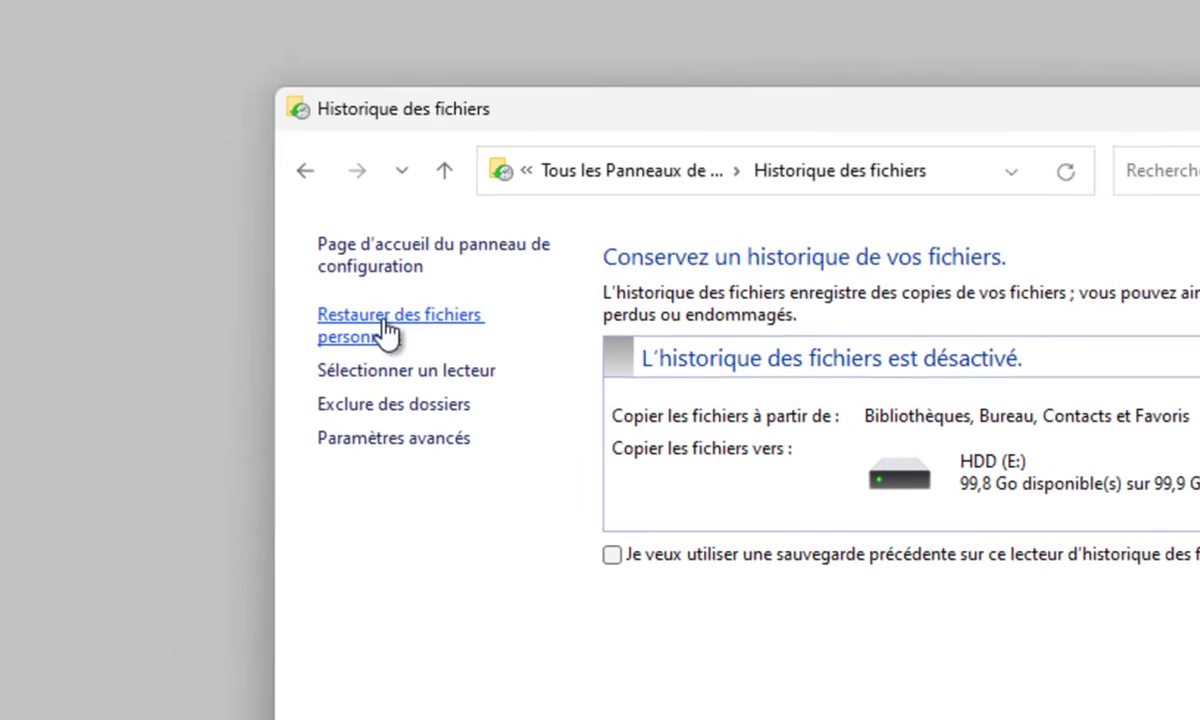
left_click(385, 333)
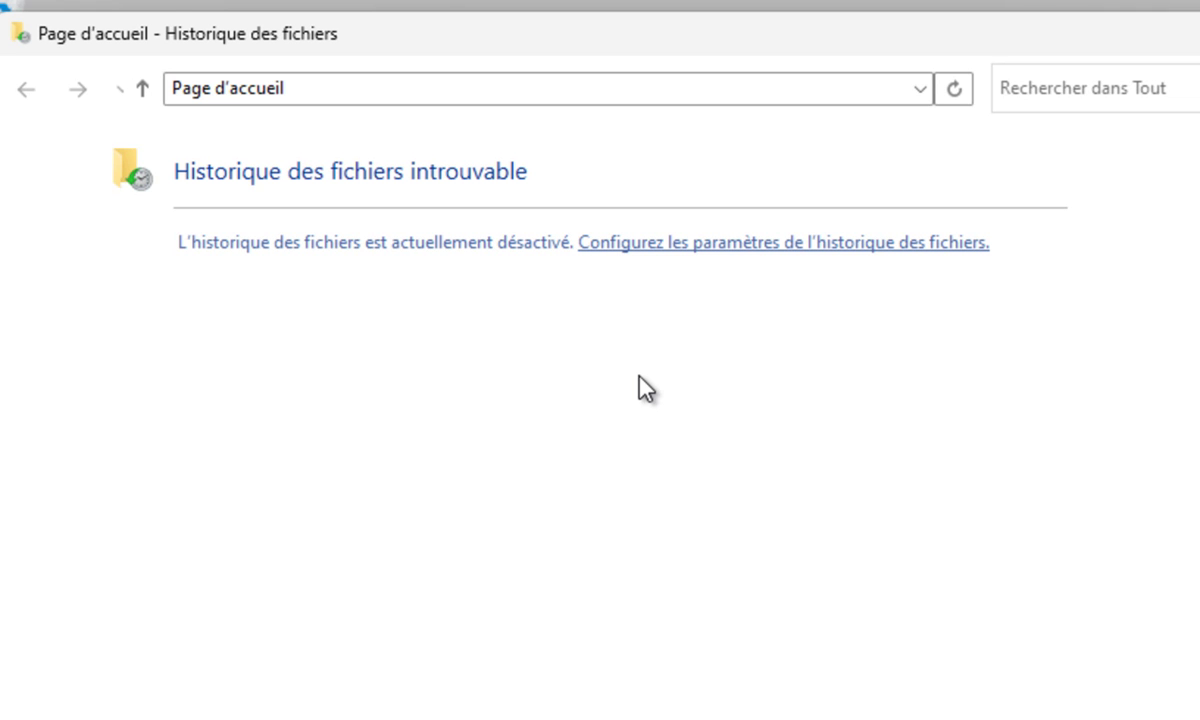
left_click(700, 242)
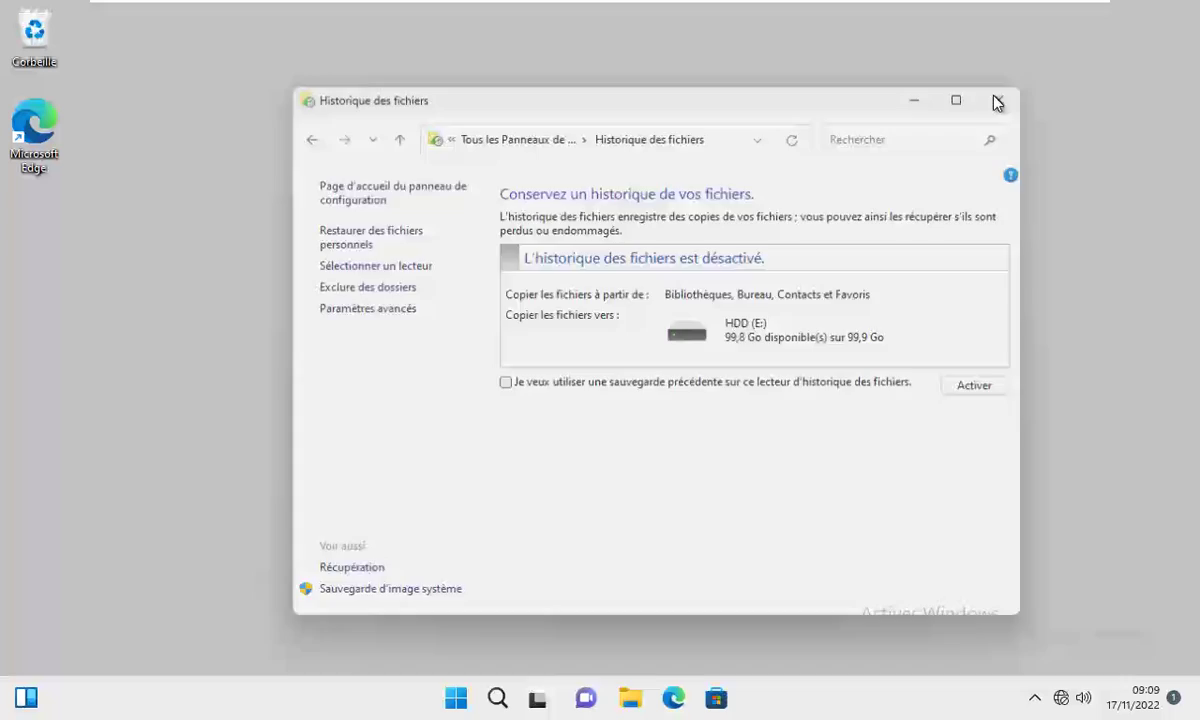
left_click(997, 102)
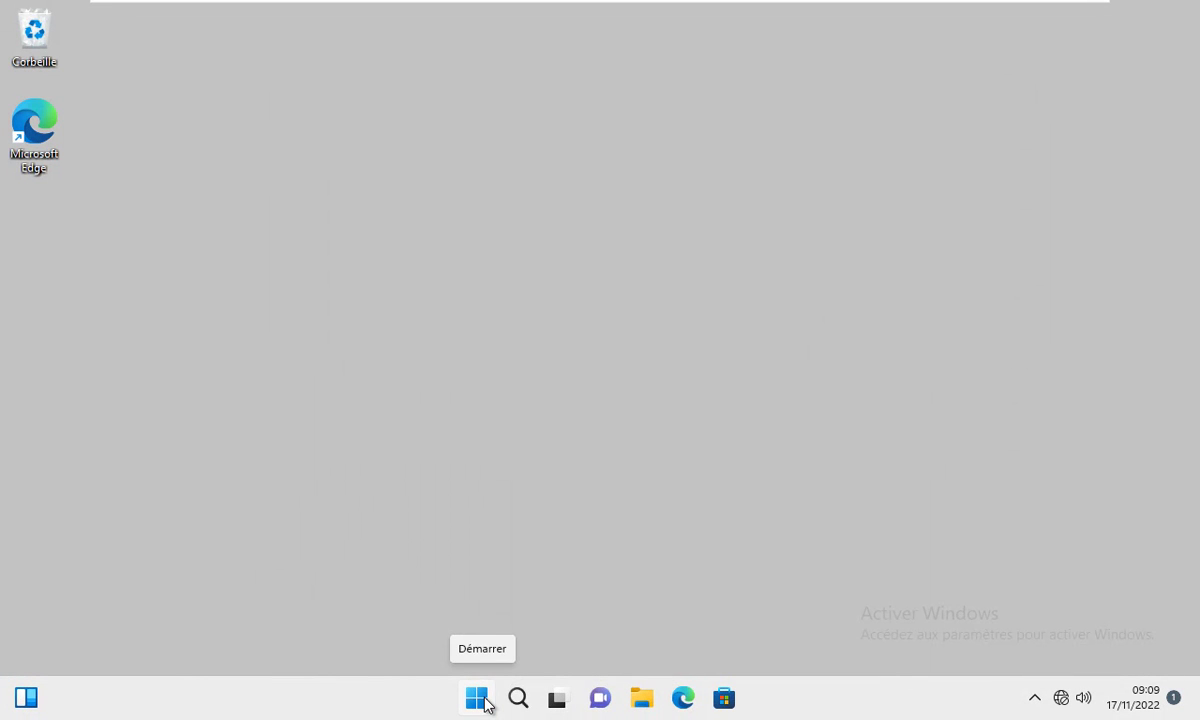
Sign out of the administrator account and pick the User account.
left_click(476, 697)
left_click(412, 638)
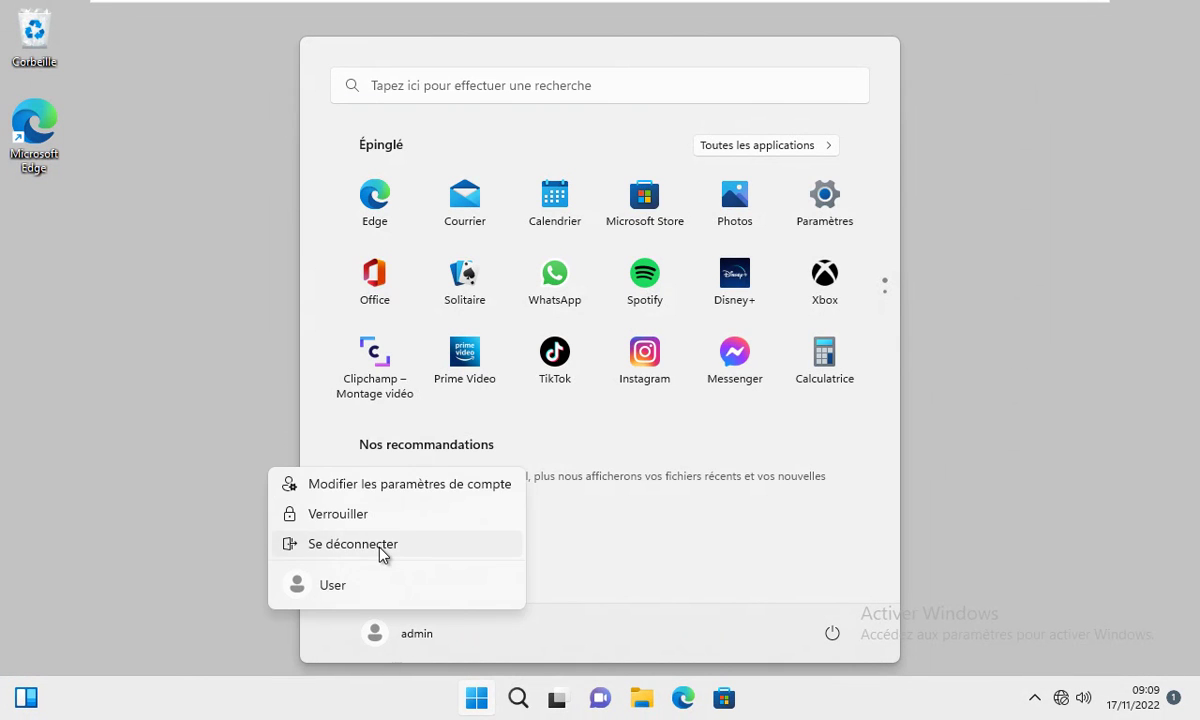
left_click(382, 548)
left_click(84, 680)
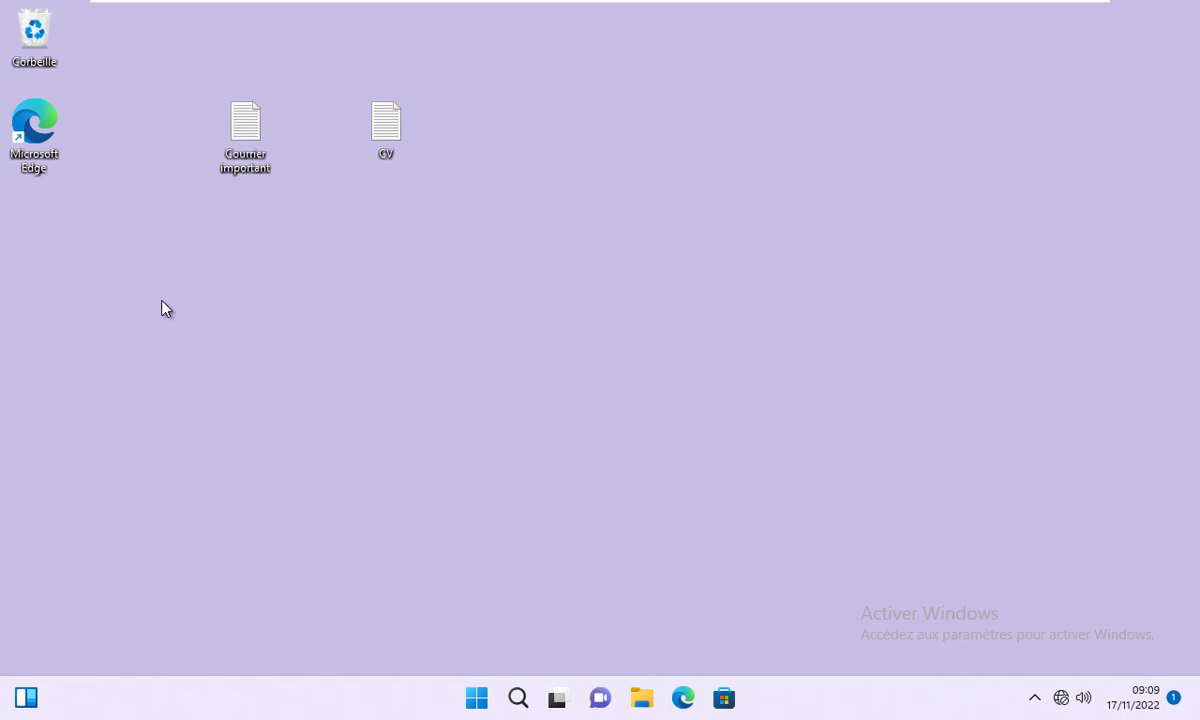
Delete Courrier important's text from line 4 onward in Notepad, save, and close it.
double_click(241, 137)
left_click_drag(440, 283, 197, 215)
key("BackSpace")
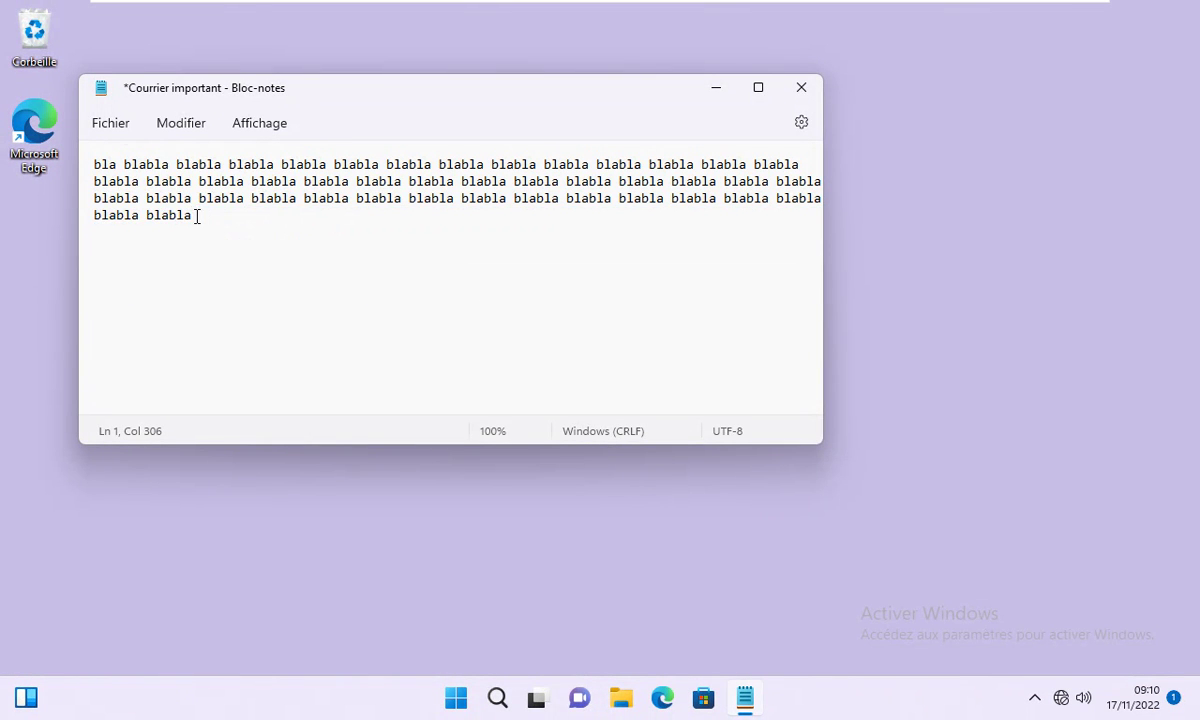
left_click(116, 128)
left_click(130, 249)
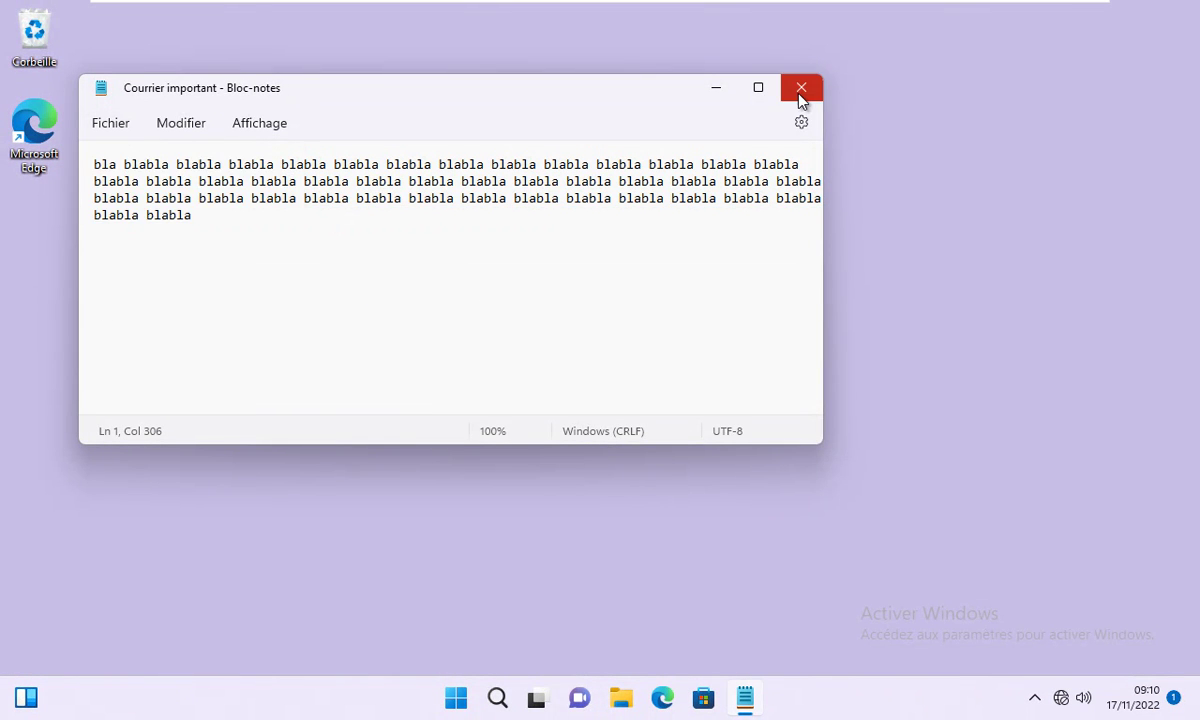
left_click(801, 88)
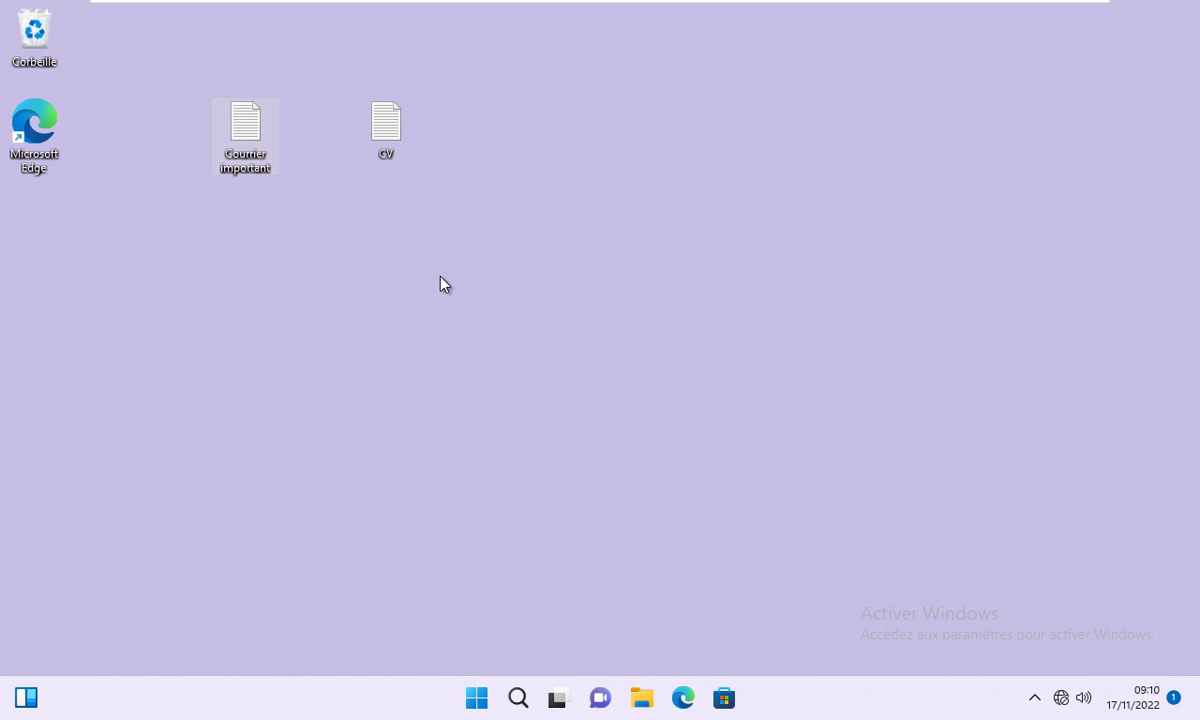
Open the Properties of Courrier important on the Versions précédentes tab.
right_click(245, 142)
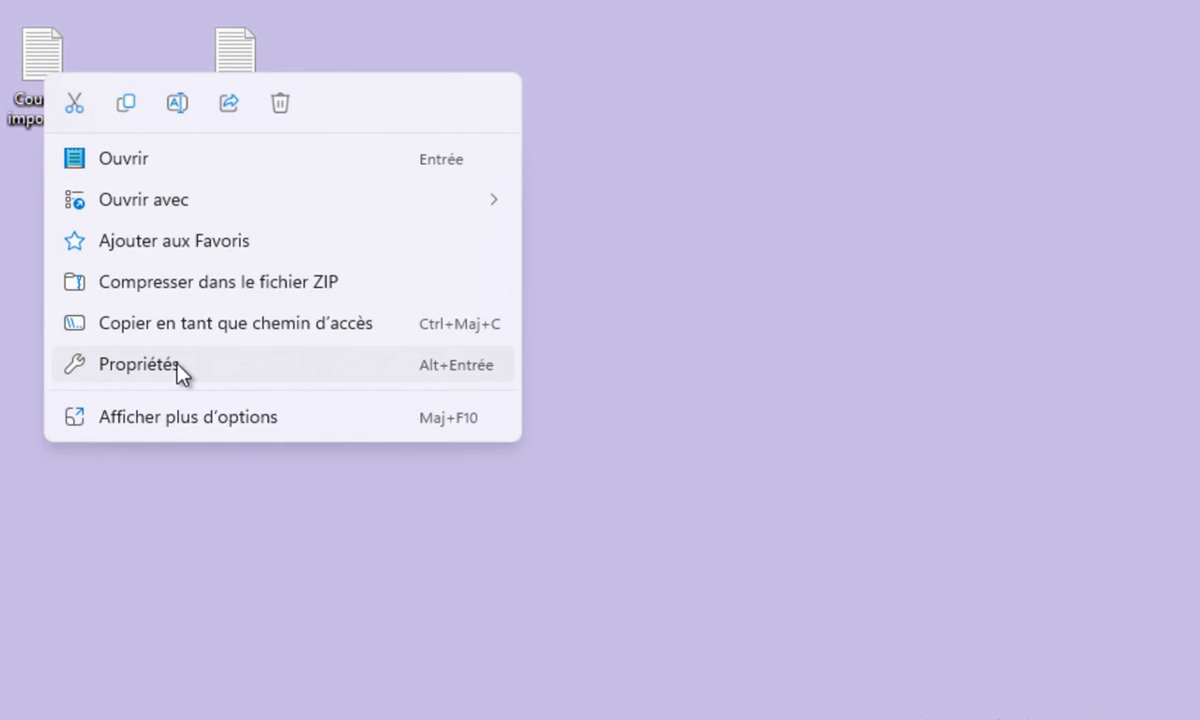
left_click(177, 365)
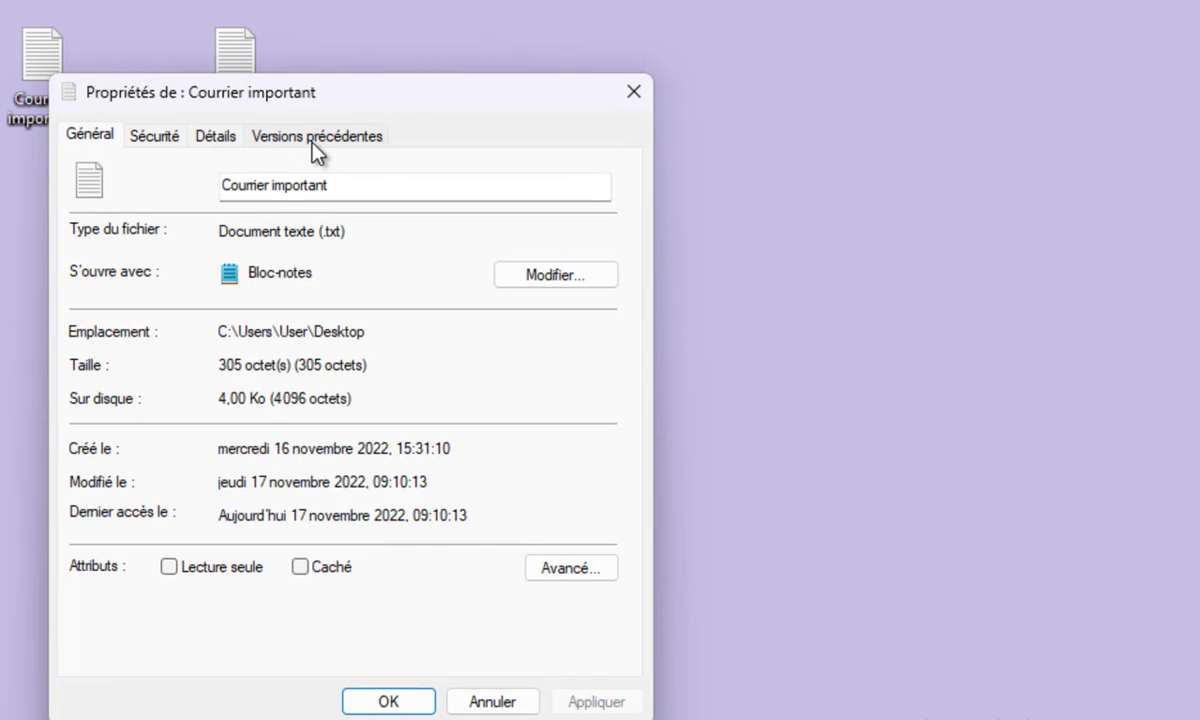
left_click(310, 138)
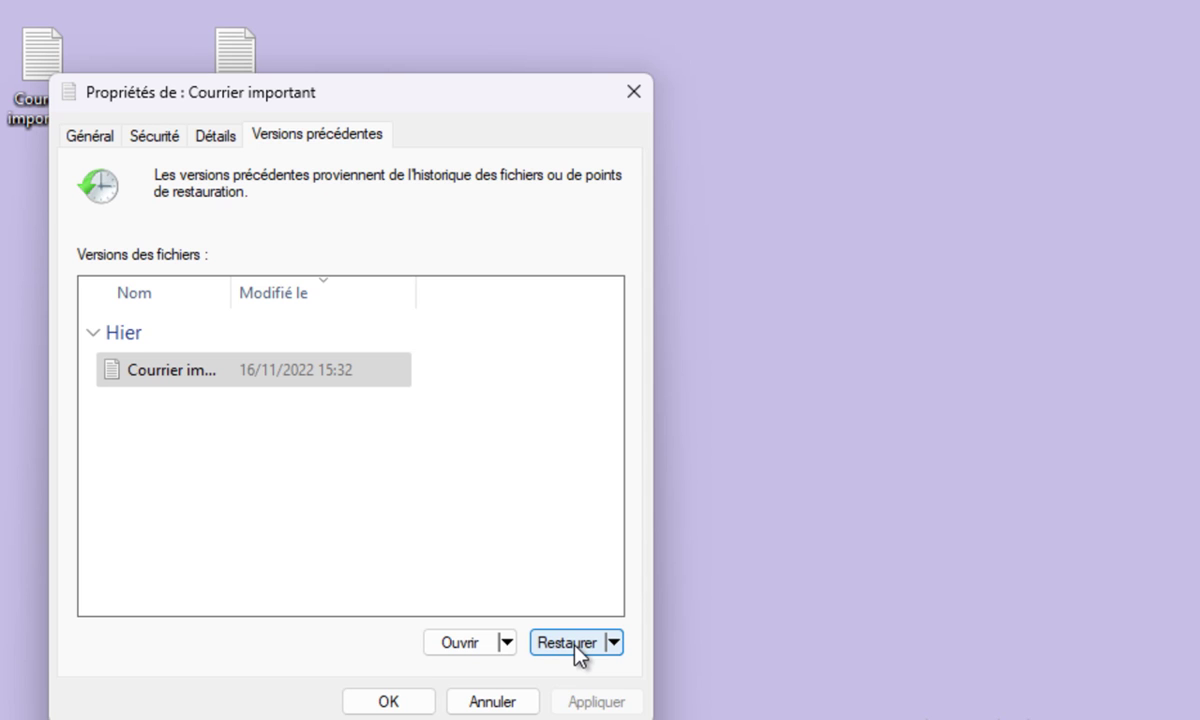
Restore the 16/11/2022 15:32 version, replacing the current file, then close the folder and Properties windows.
left_click(613, 643)
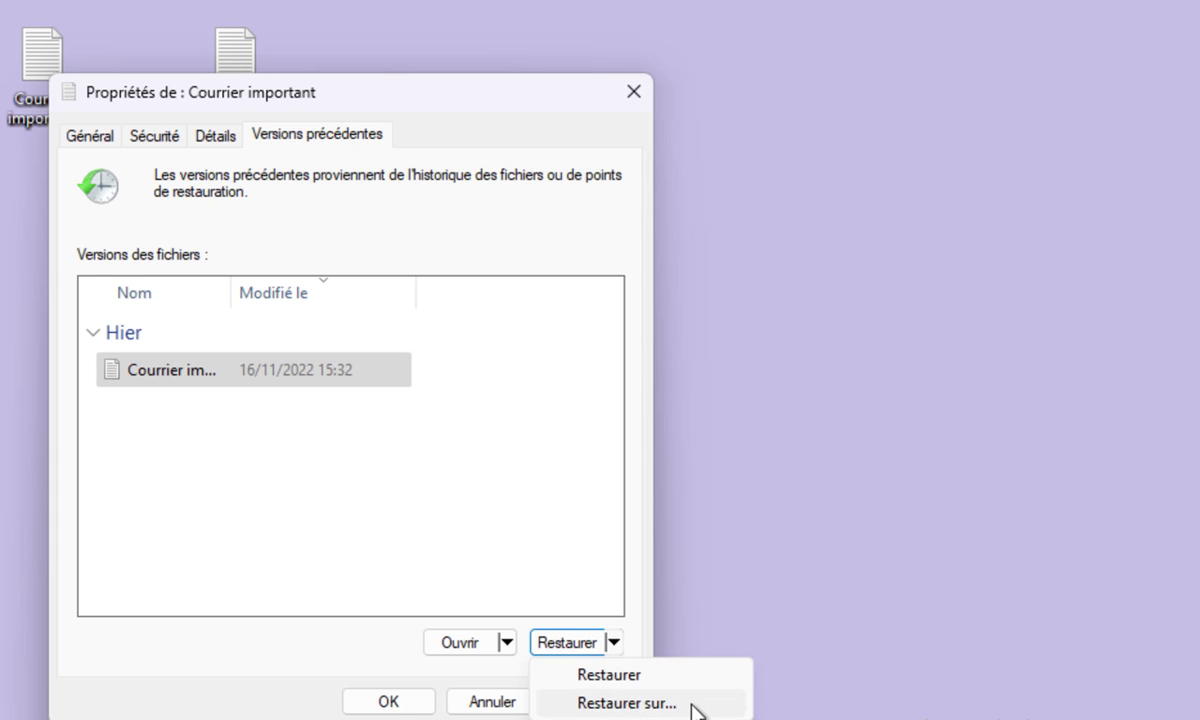
left_click(332, 654)
left_click(575, 645)
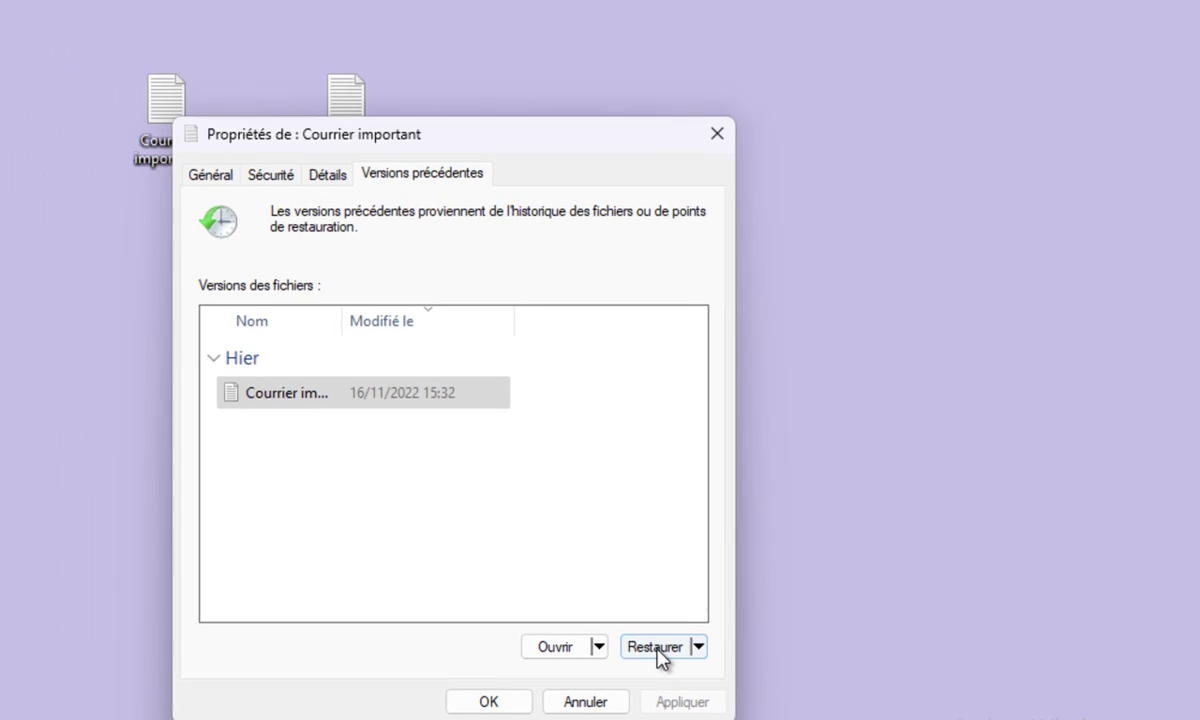
left_click(412, 285)
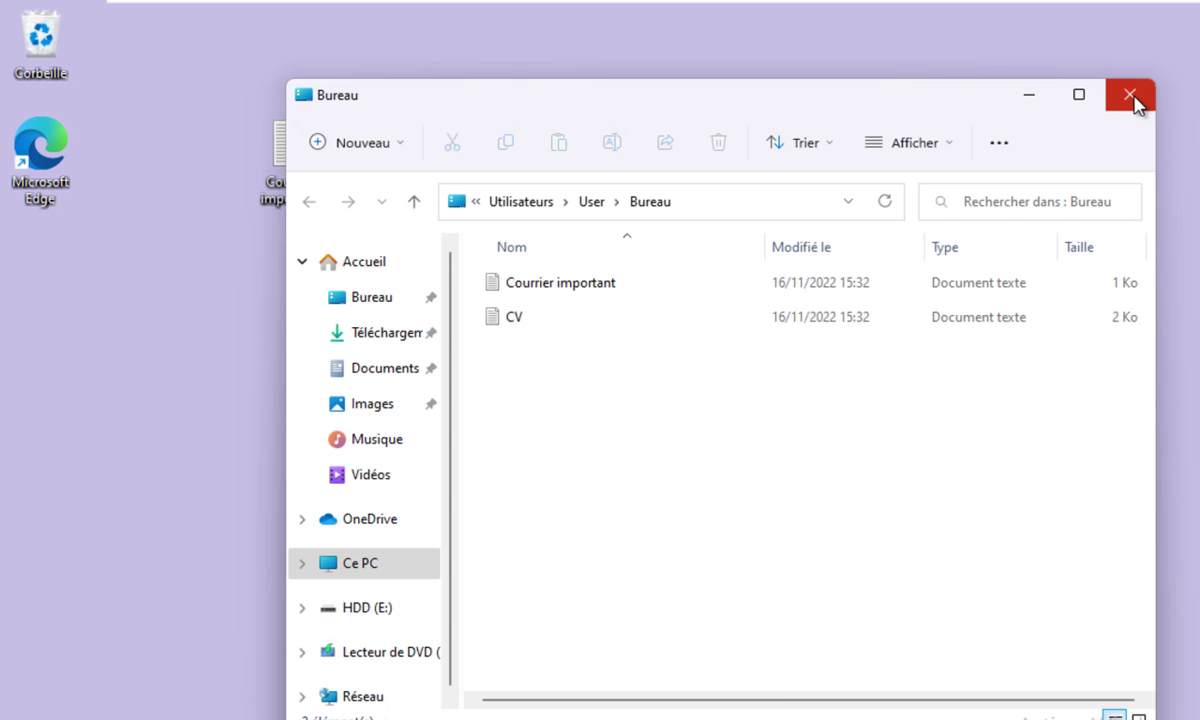
left_click(1135, 100)
left_click(798, 176)
Check the restored Courrier important text in Bloc-notes, then permanently delete the file with Shift+Delete.
double_click(295, 205)
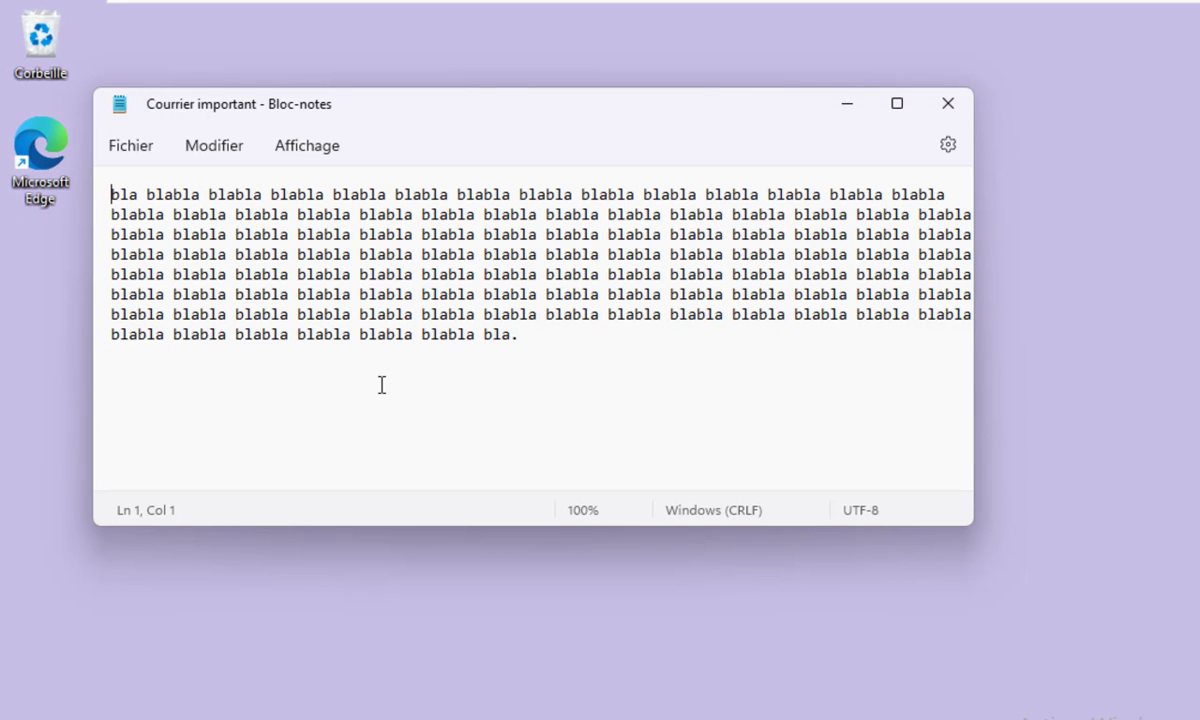
left_click(957, 112)
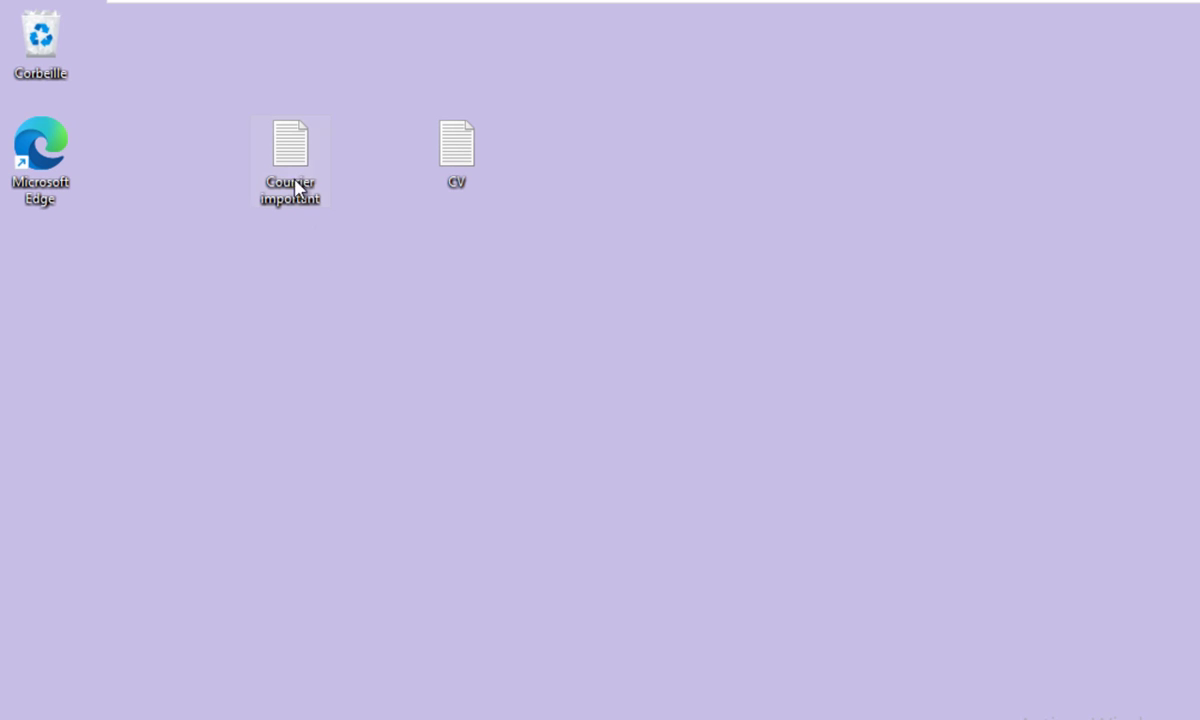
key("shift+Delete")
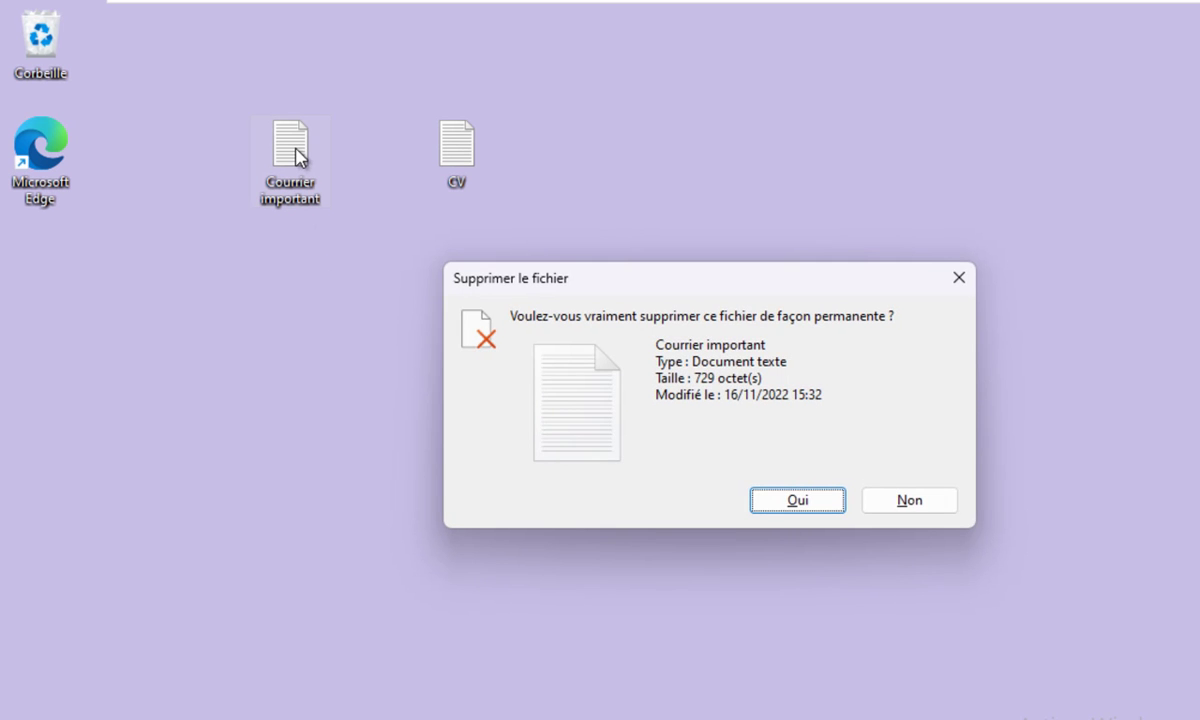
key("Return")
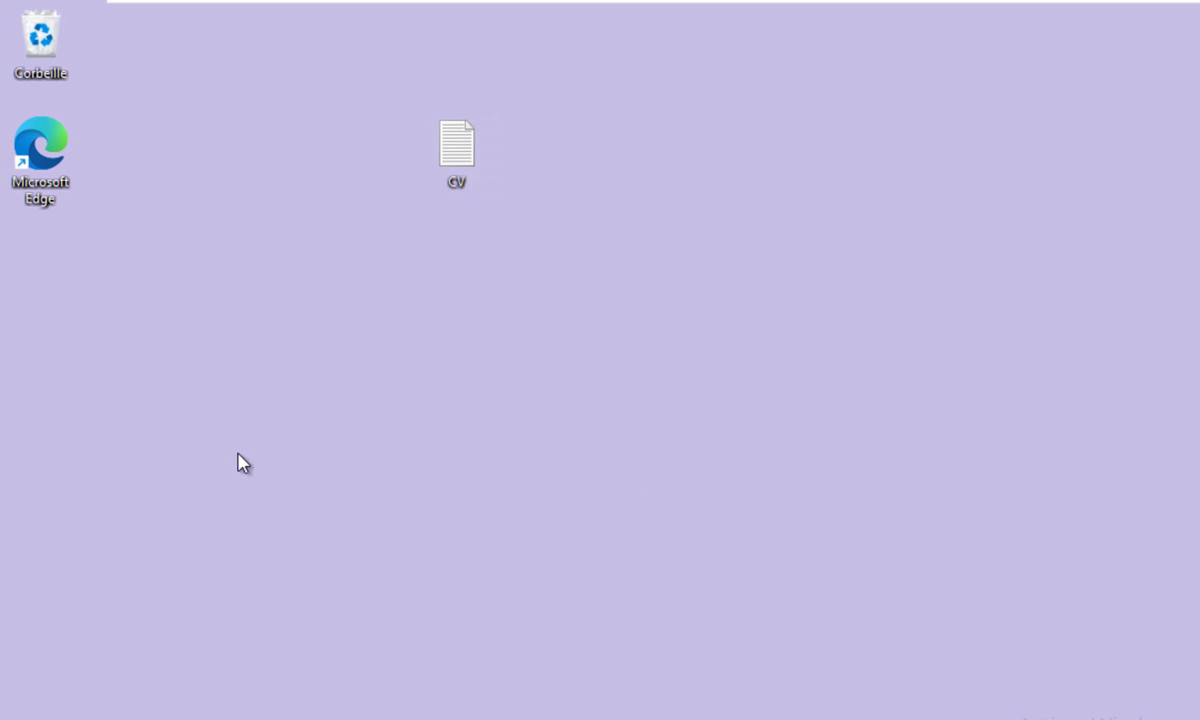
Open Historique des fichiers from Control Panel and its Restaurer des fichiers personnels view.
left_click(477, 699)
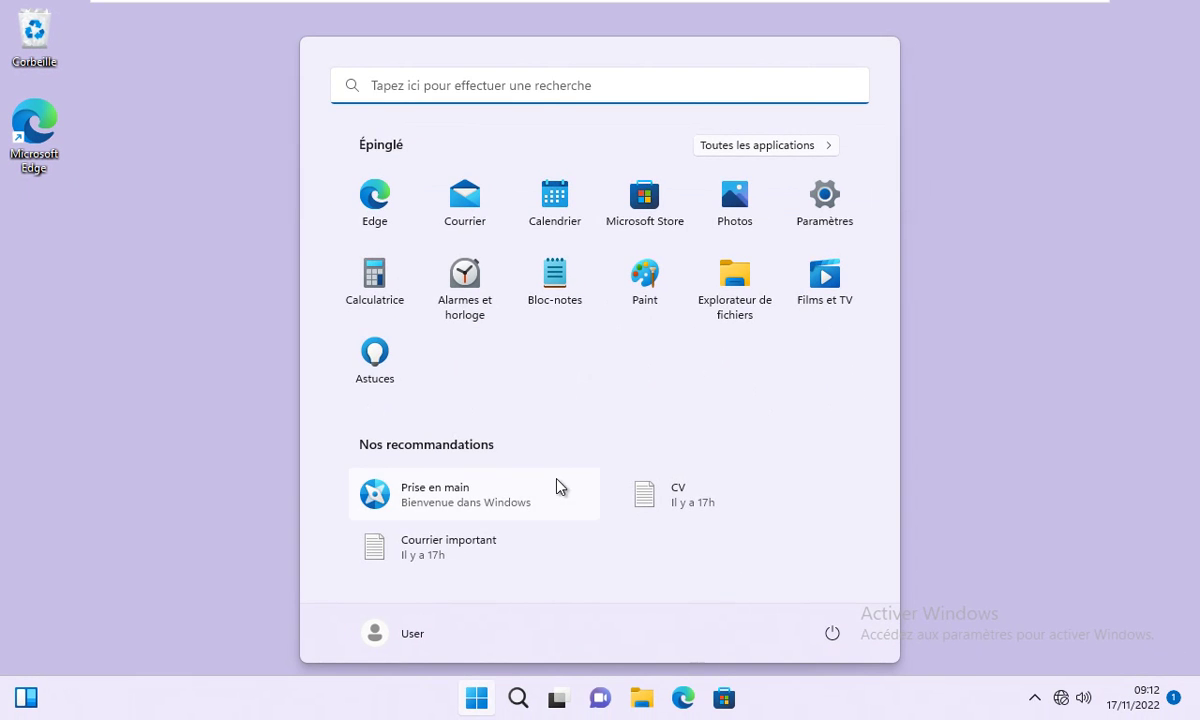
left_click(490, 86)
type("panneau de configuration")
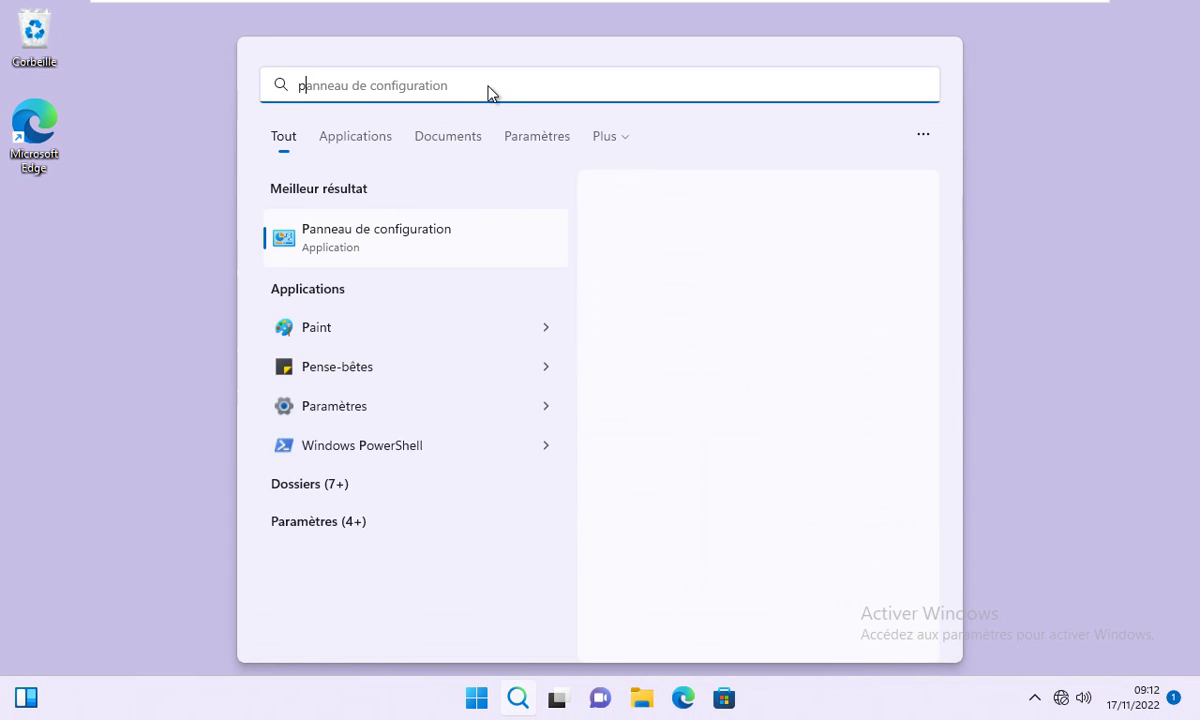
left_click(749, 232)
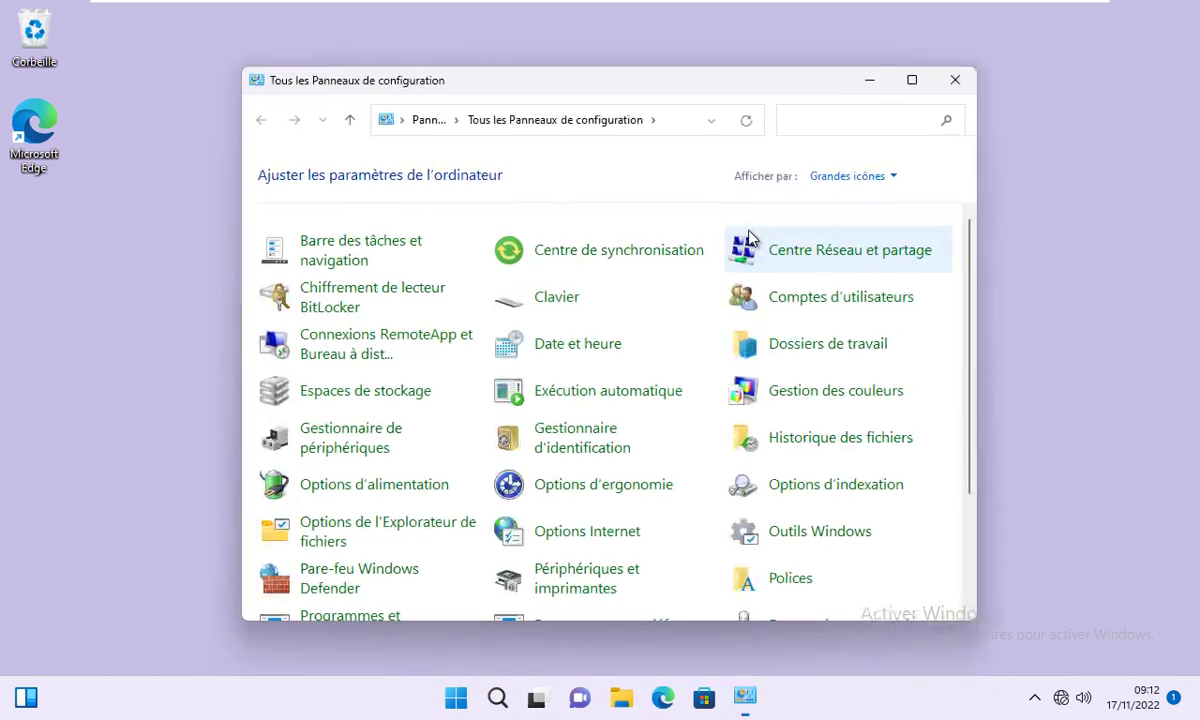
left_click(793, 439)
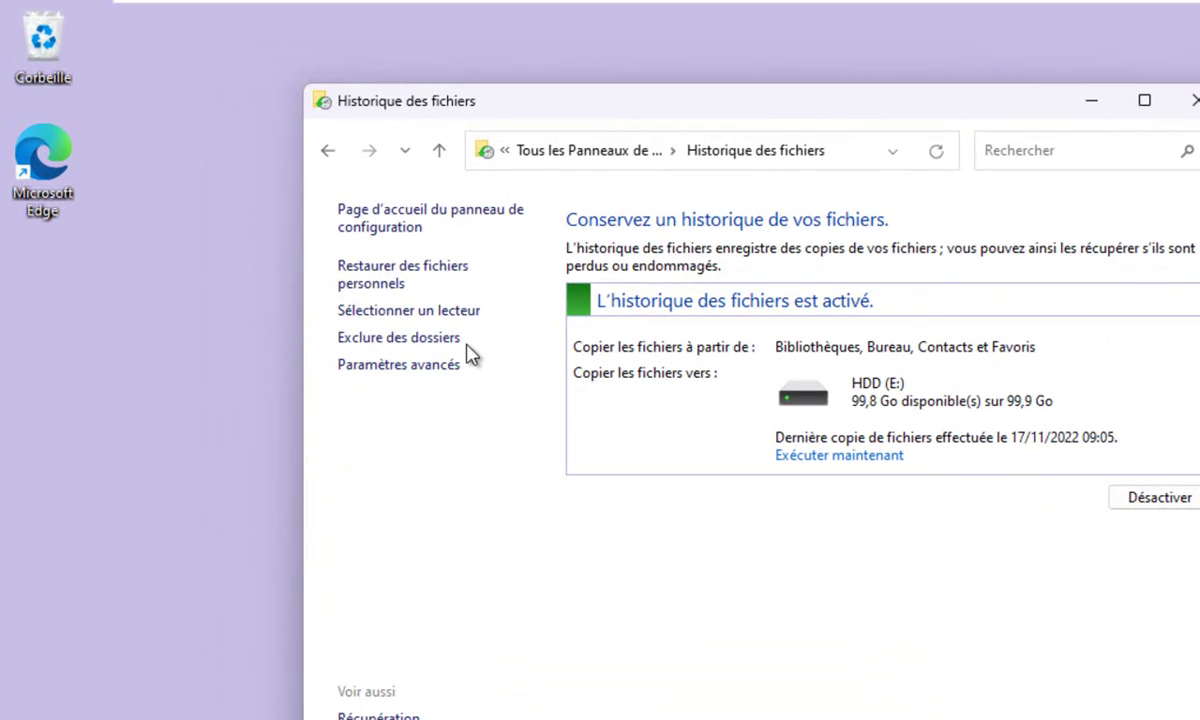
left_click(392, 277)
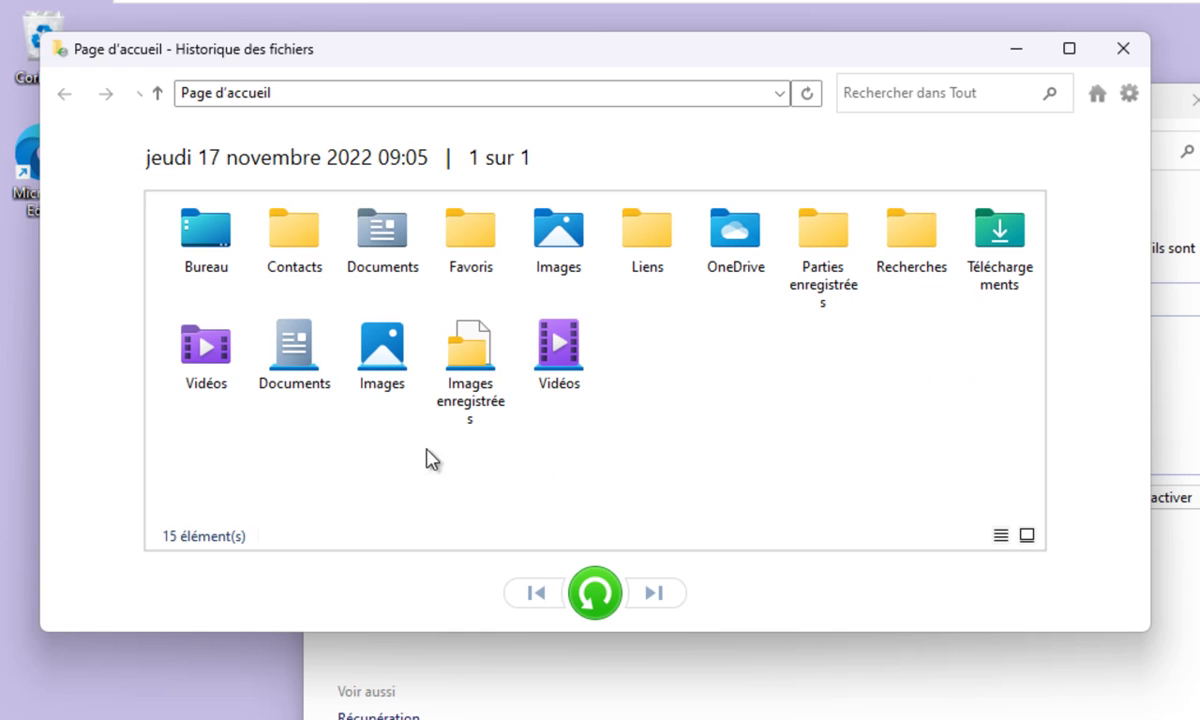
Restore Courrier important from the Bureau folder of the 17 novembre 2022 09:05 backup.
double_click(214, 242)
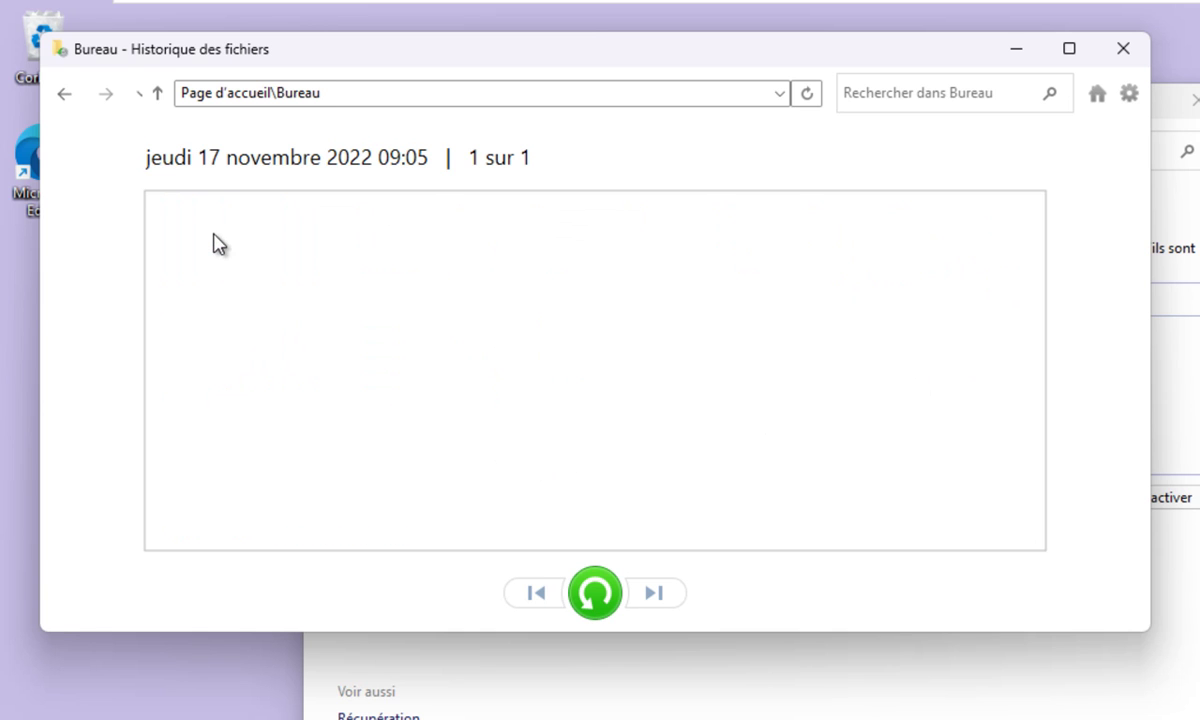
left_click(214, 244)
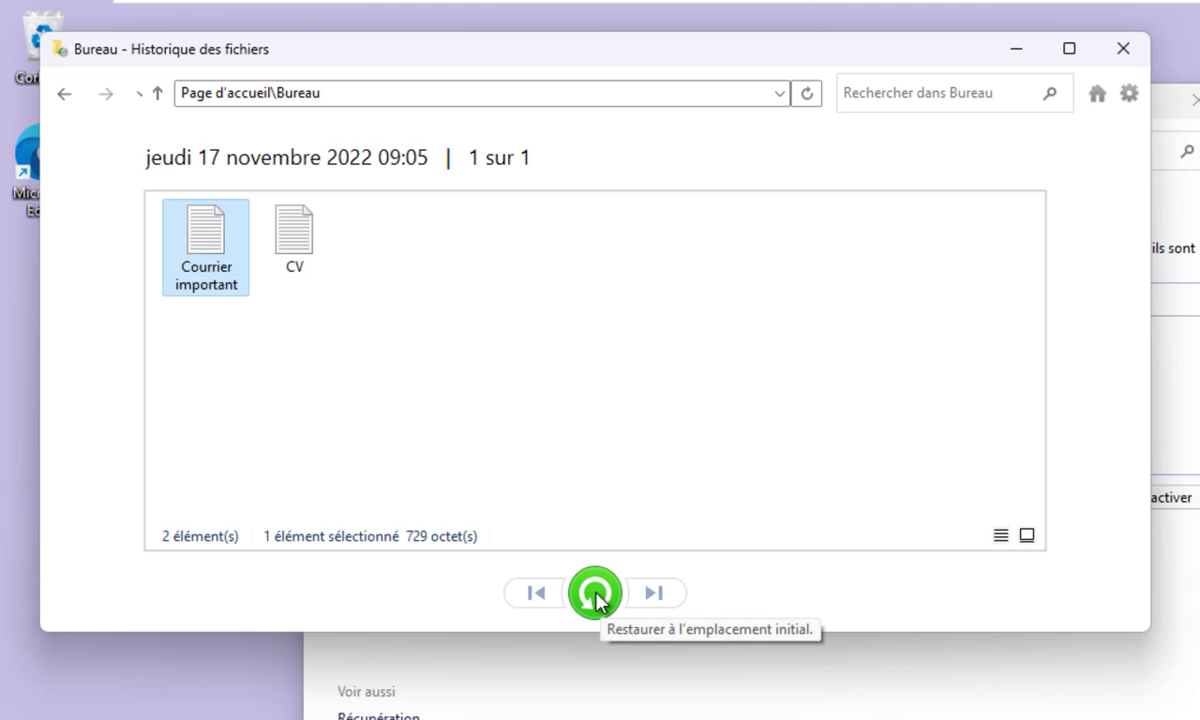
left_click(1128, 93)
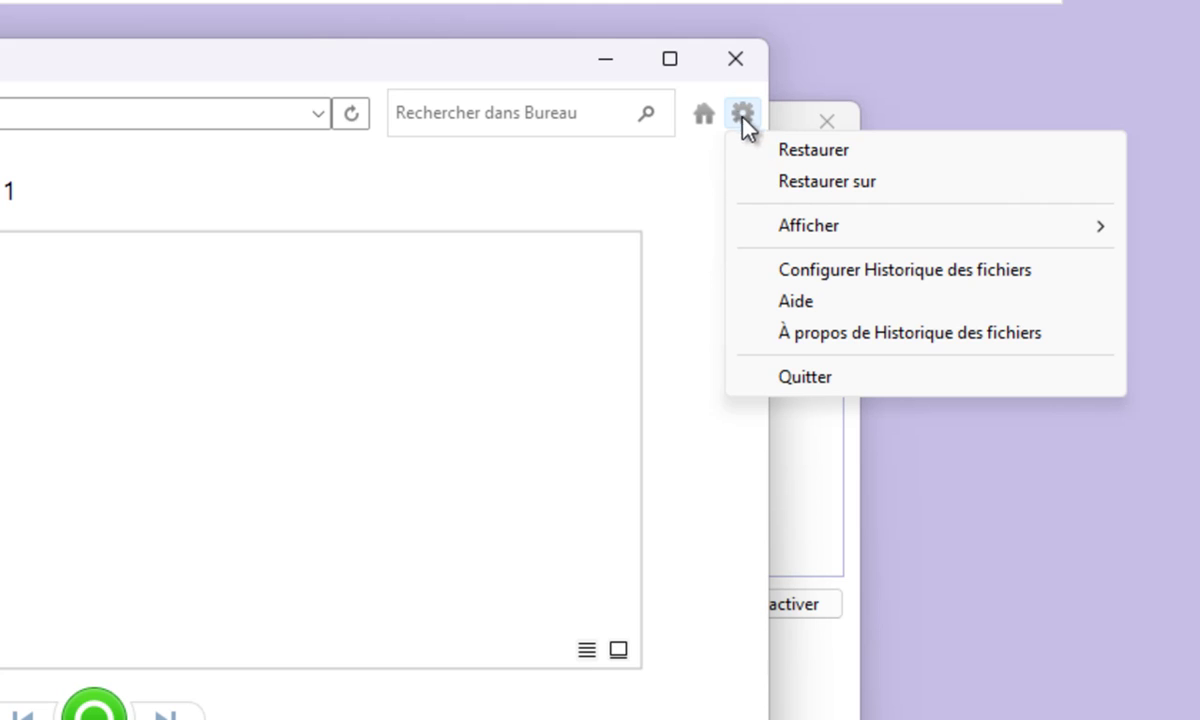
left_click(770, 190)
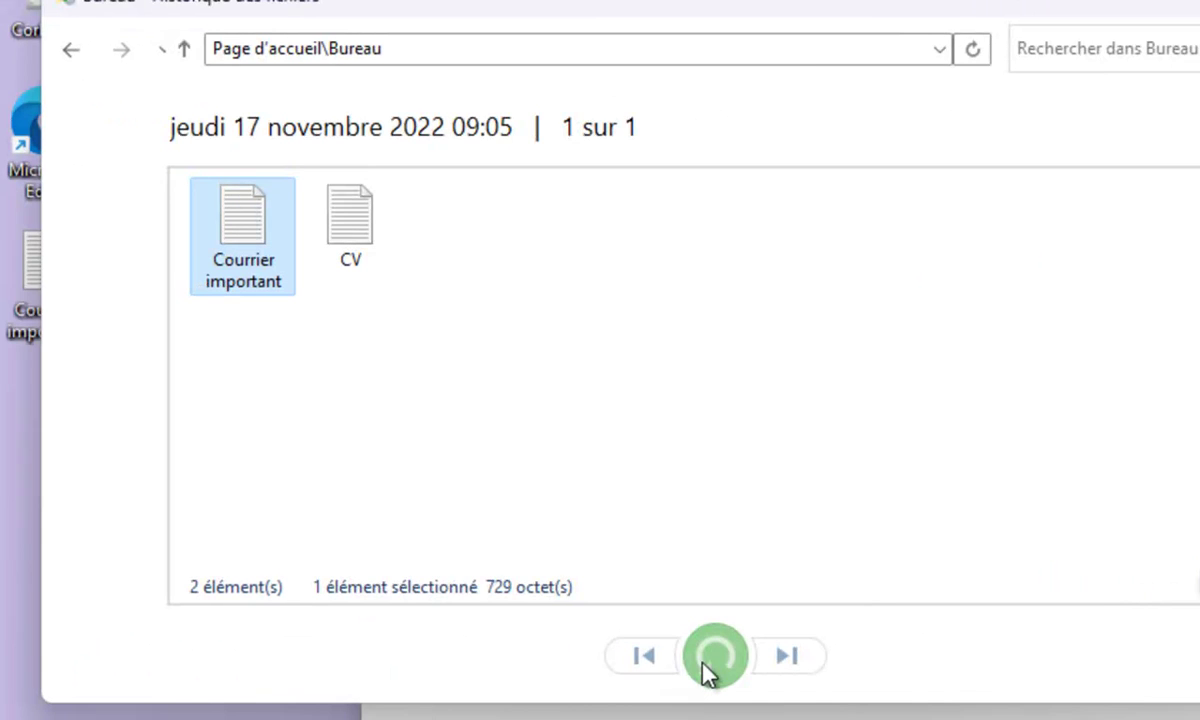
left_click(93, 712)
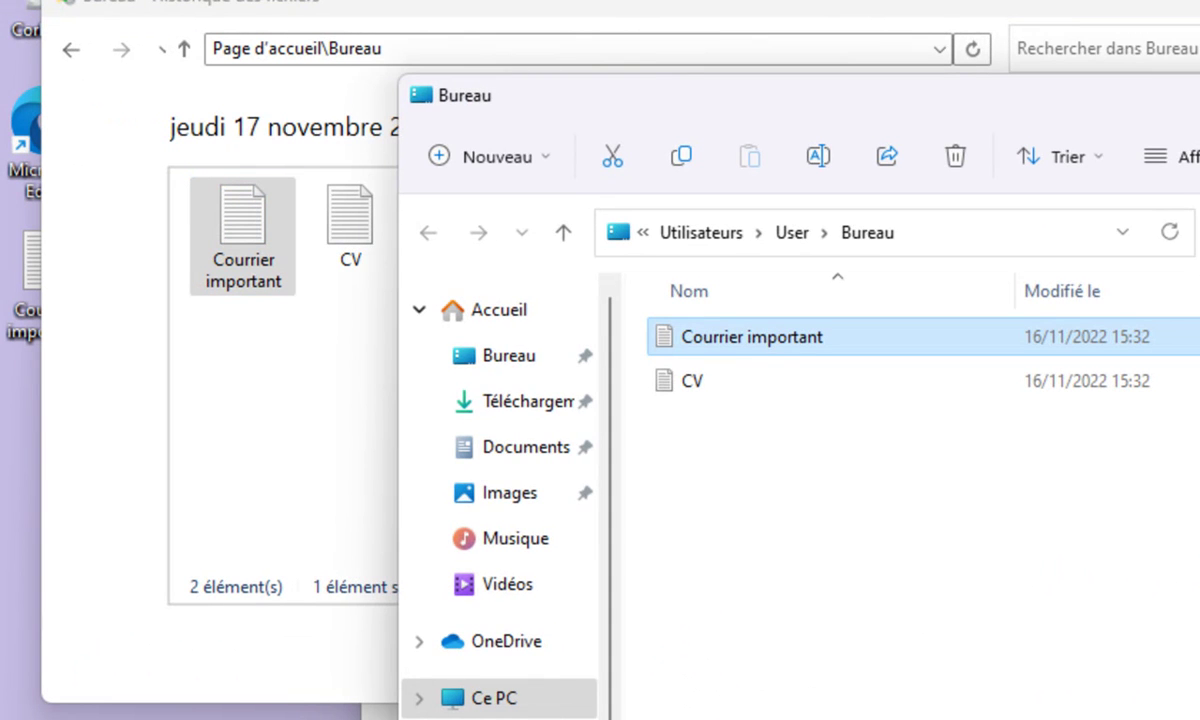
Close the restore windows, place the restored Courrier important beside CV, and open it.
key("alt+F4")
key("alt+F4")
key("alt+F4")
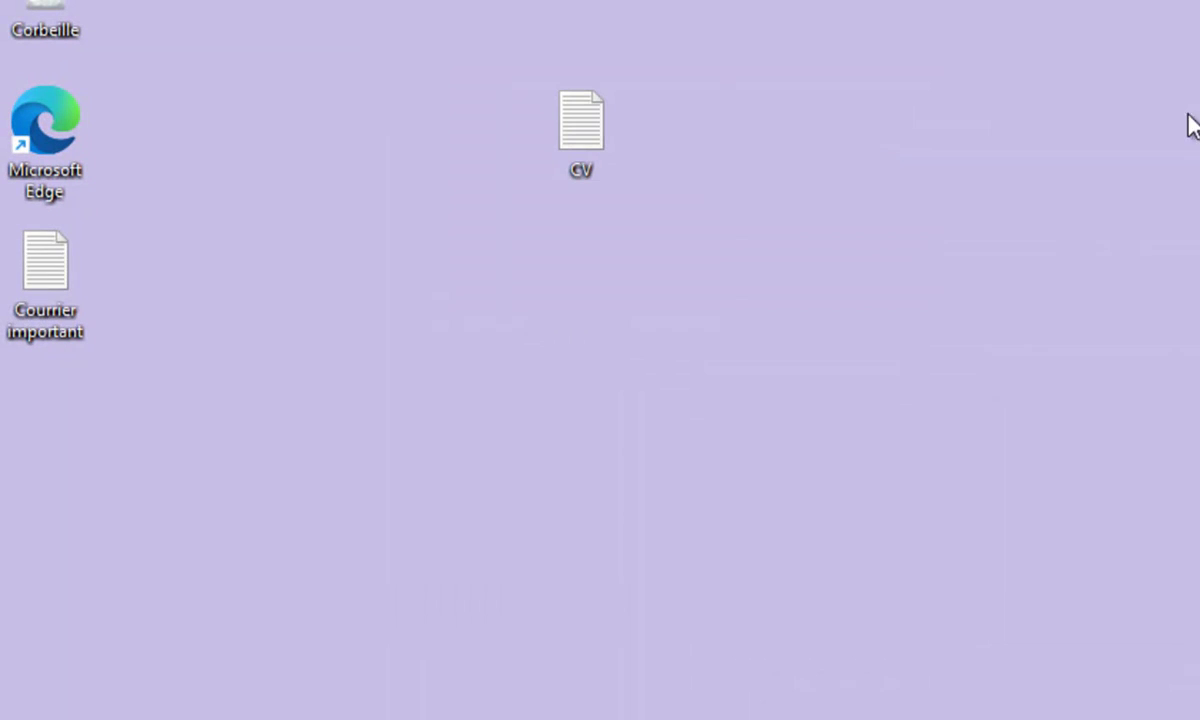
left_click_drag(57, 287, 378, 126)
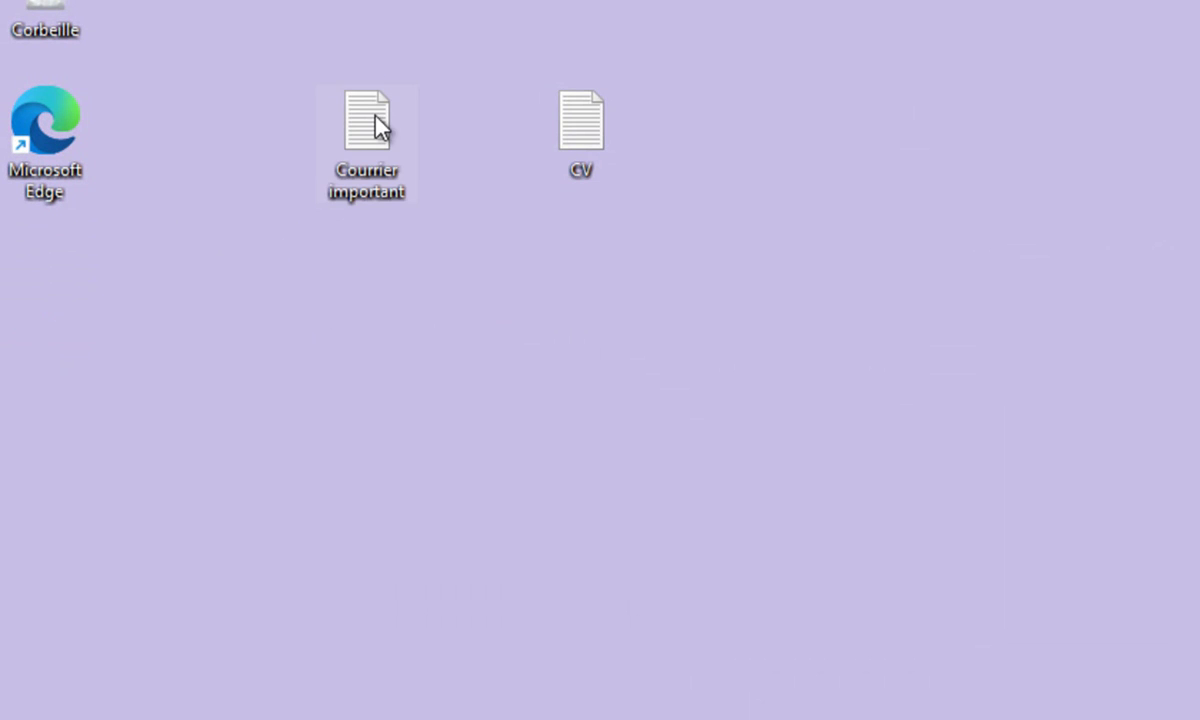
double_click(378, 126)
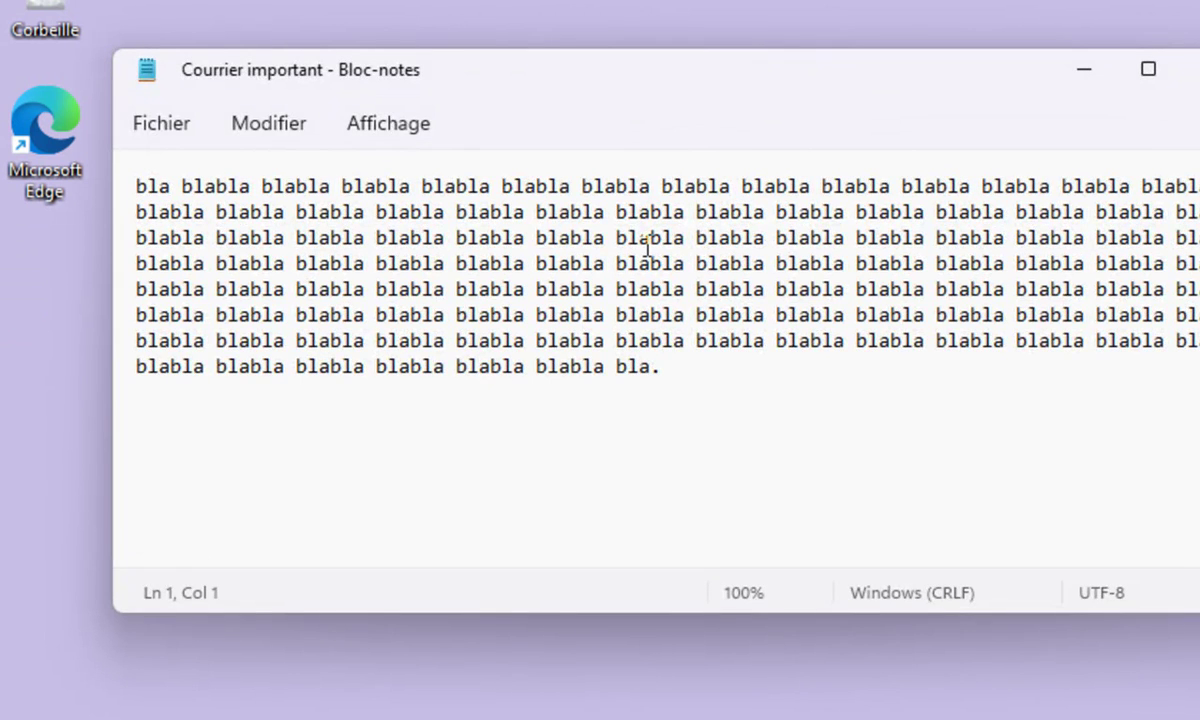